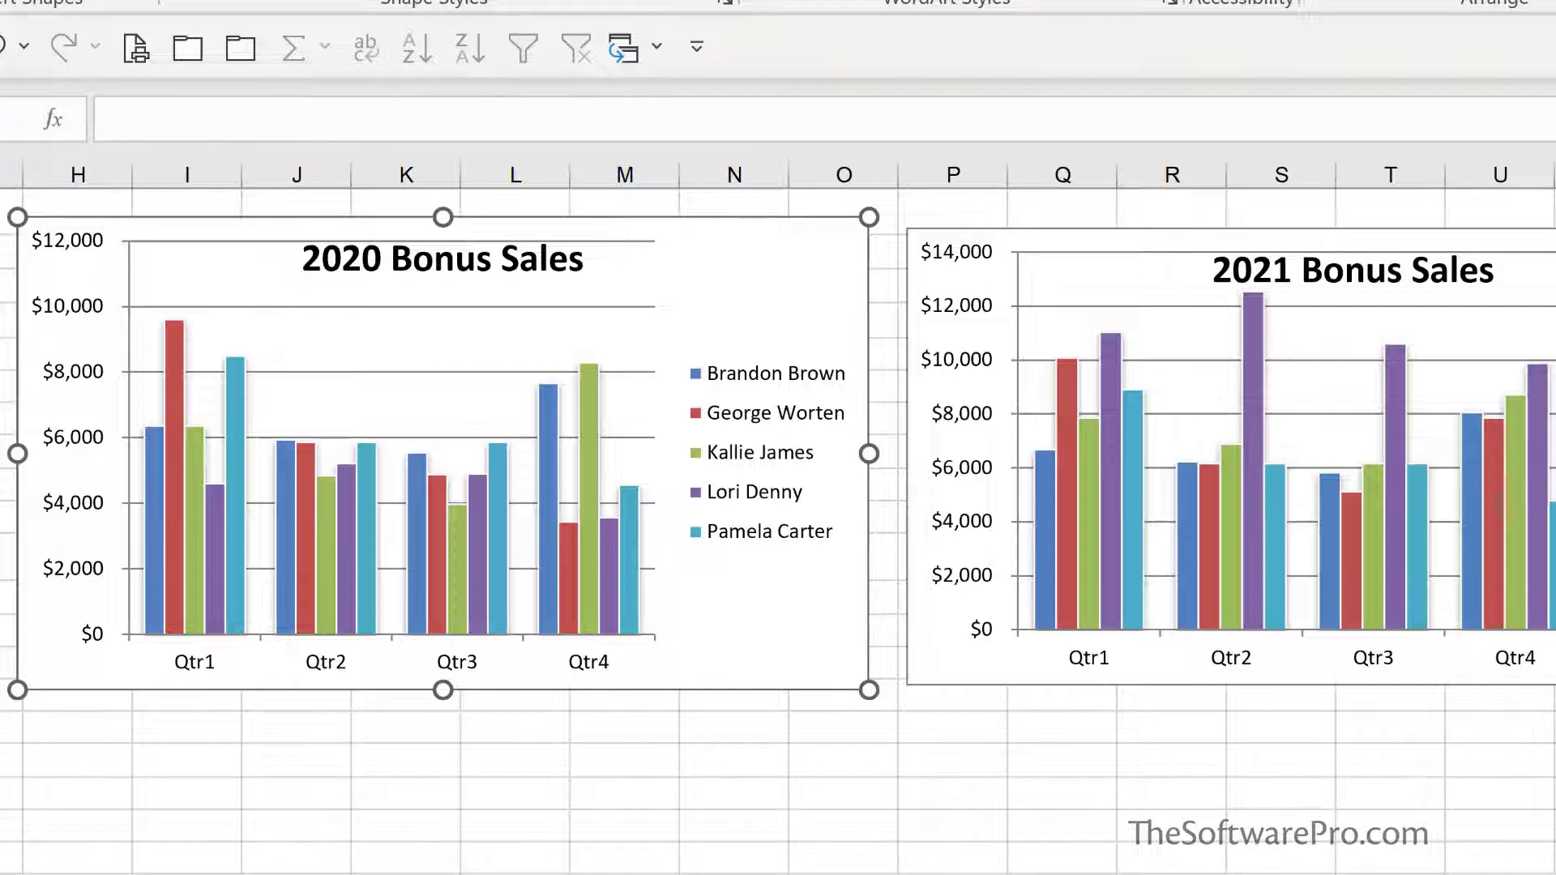
Select the 2020 Bonus Sales chart's Vertical (Value) Axis and bring up its shortcut menu
left_click(10, 250)
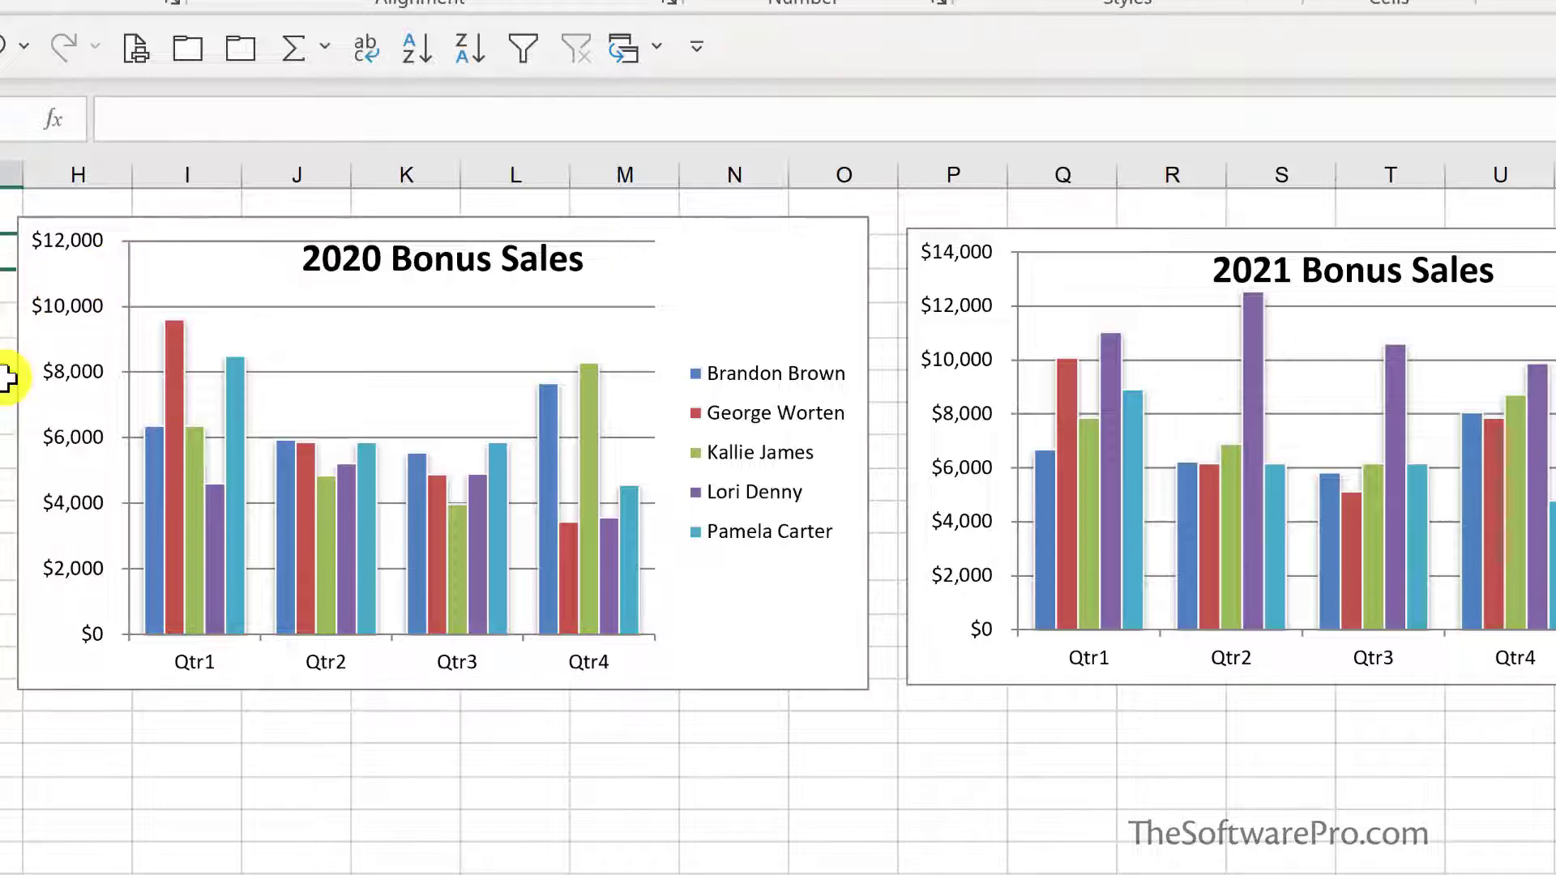
left_click(77, 402)
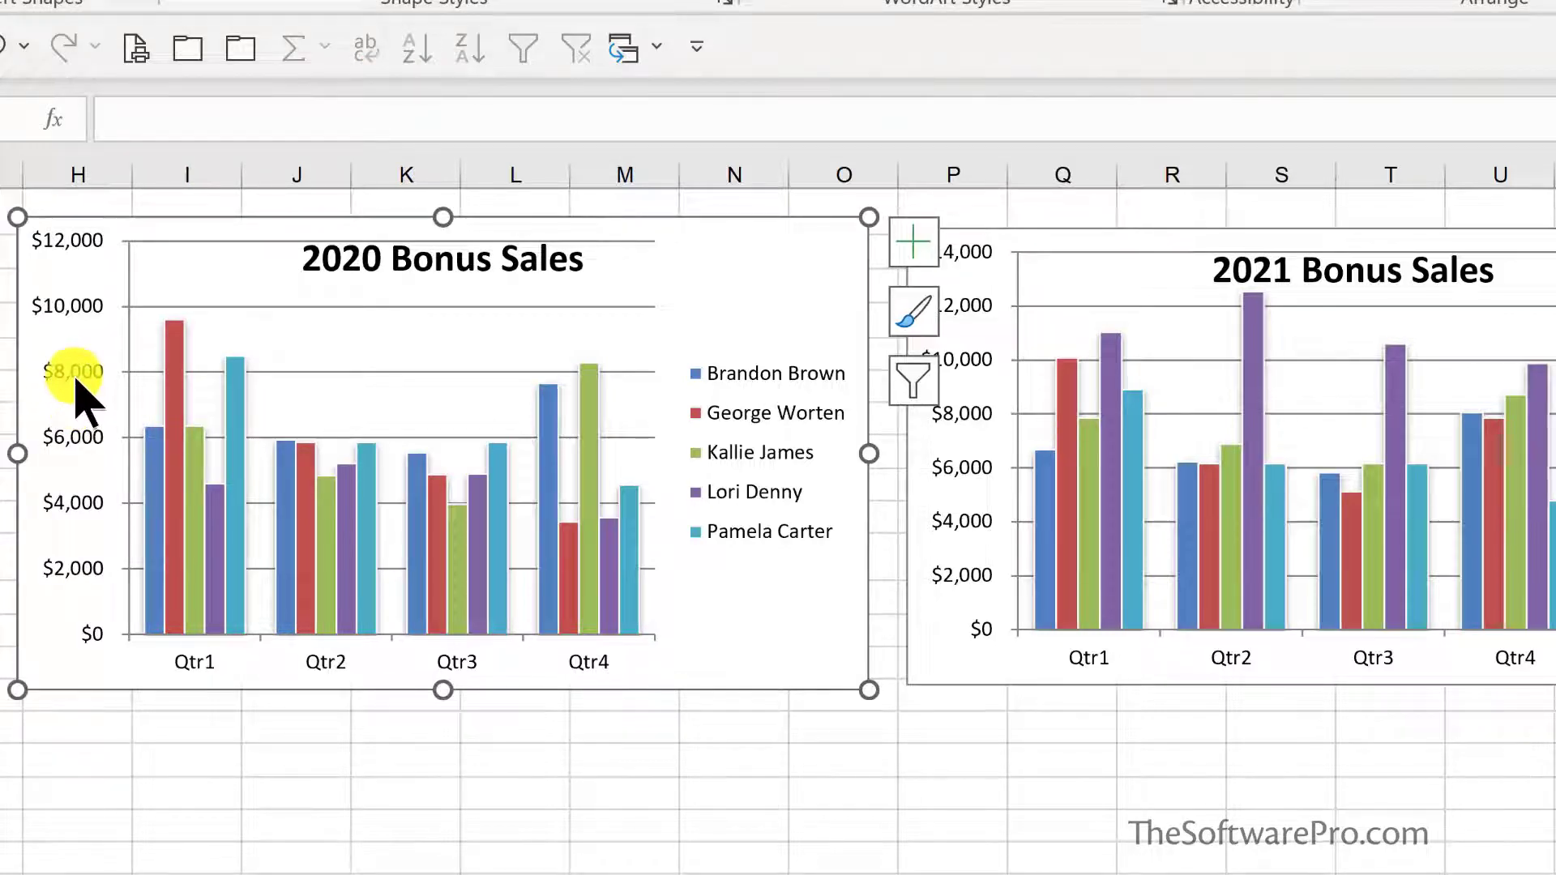
left_click(76, 377)
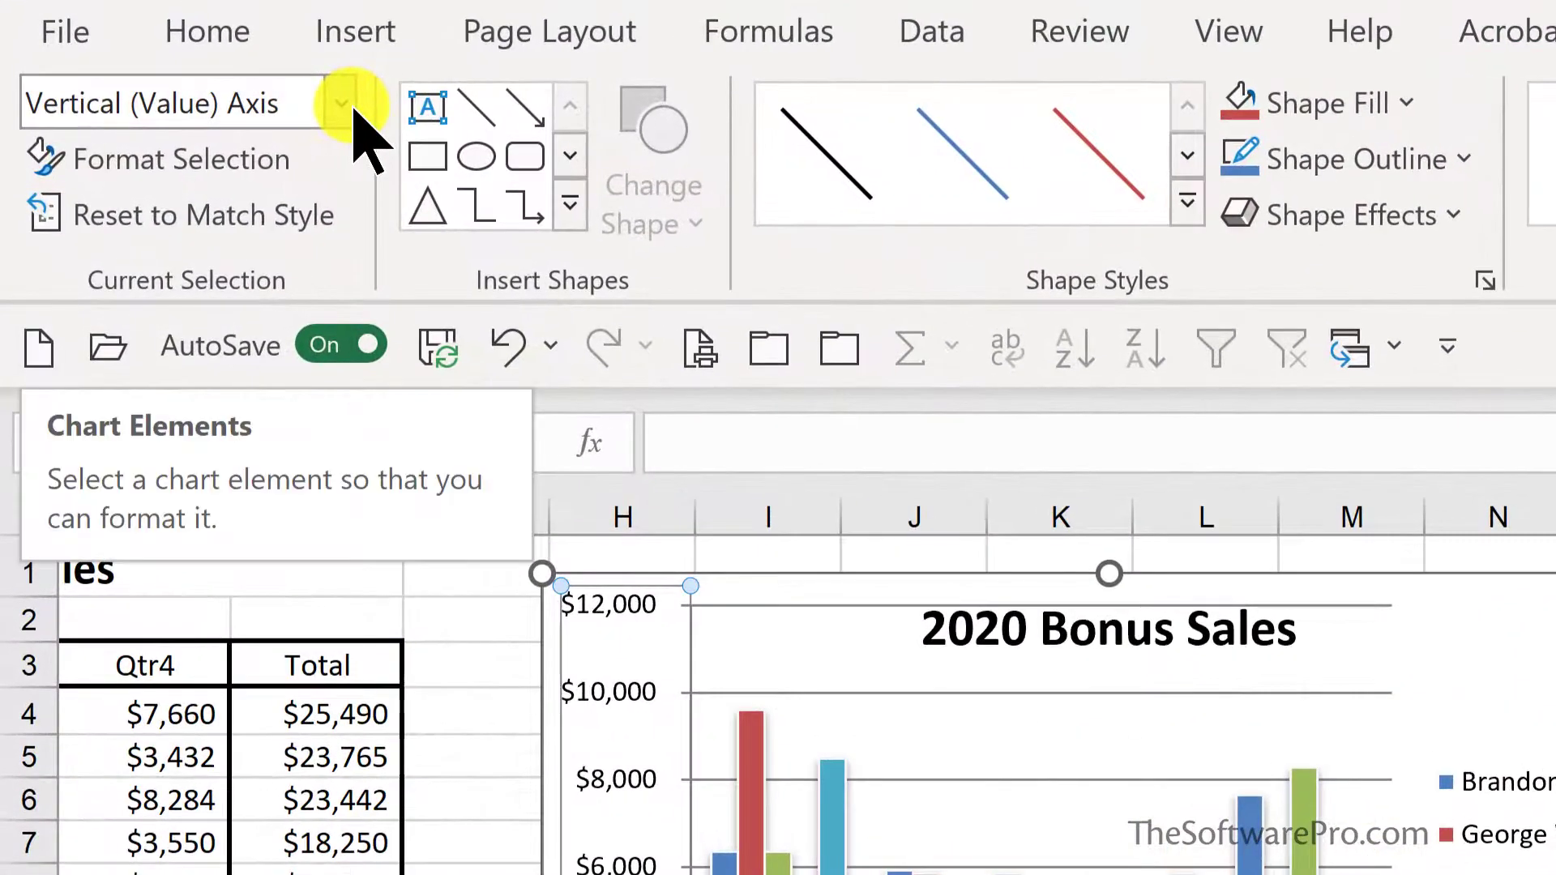
left_click(344, 109)
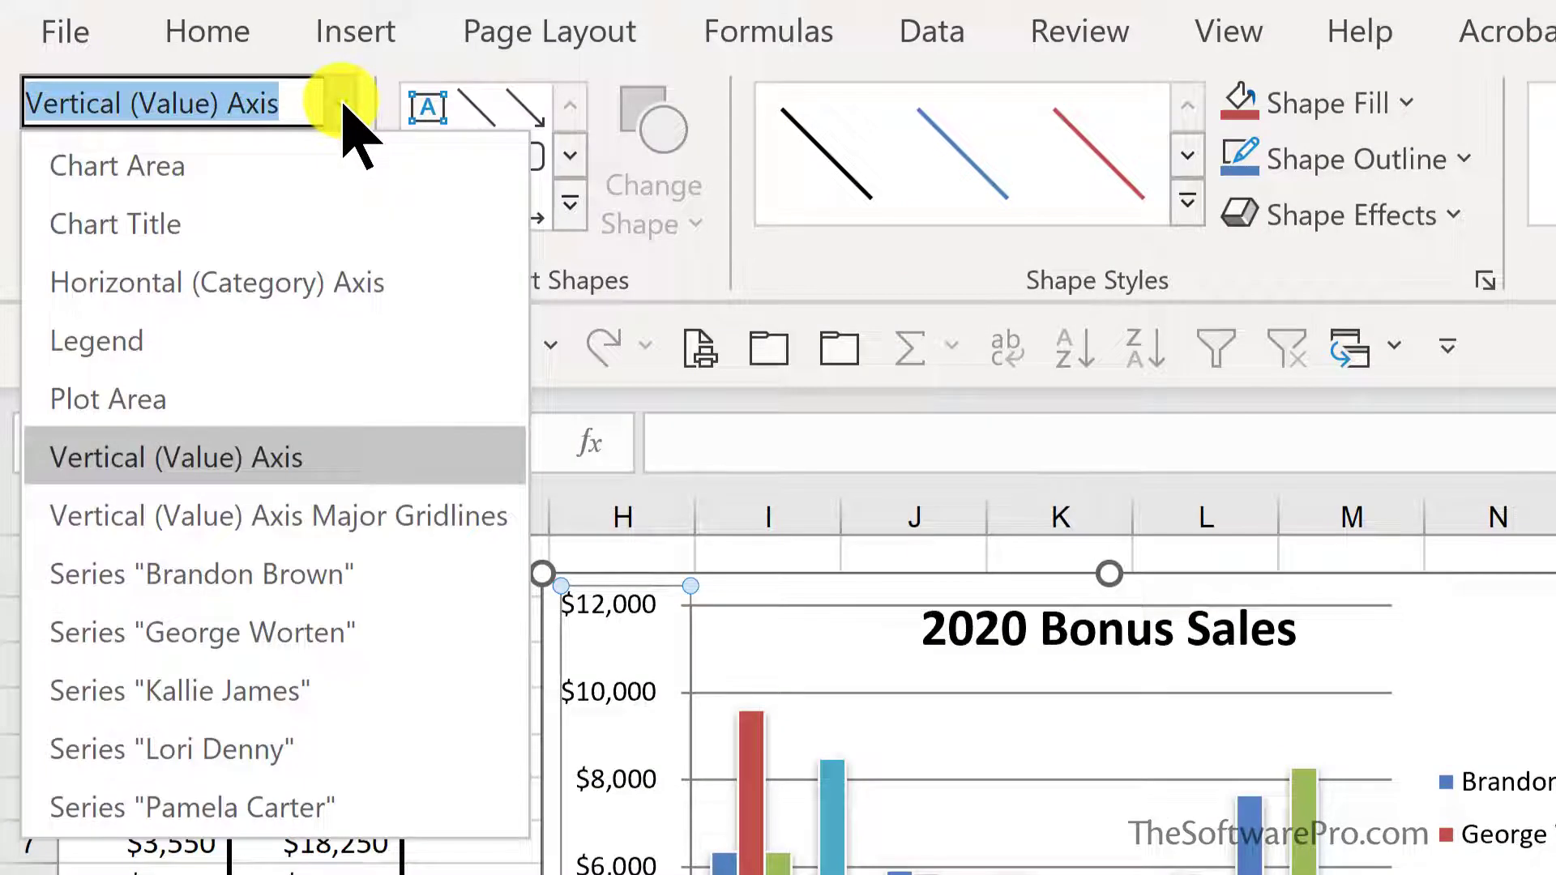
left_click(271, 474)
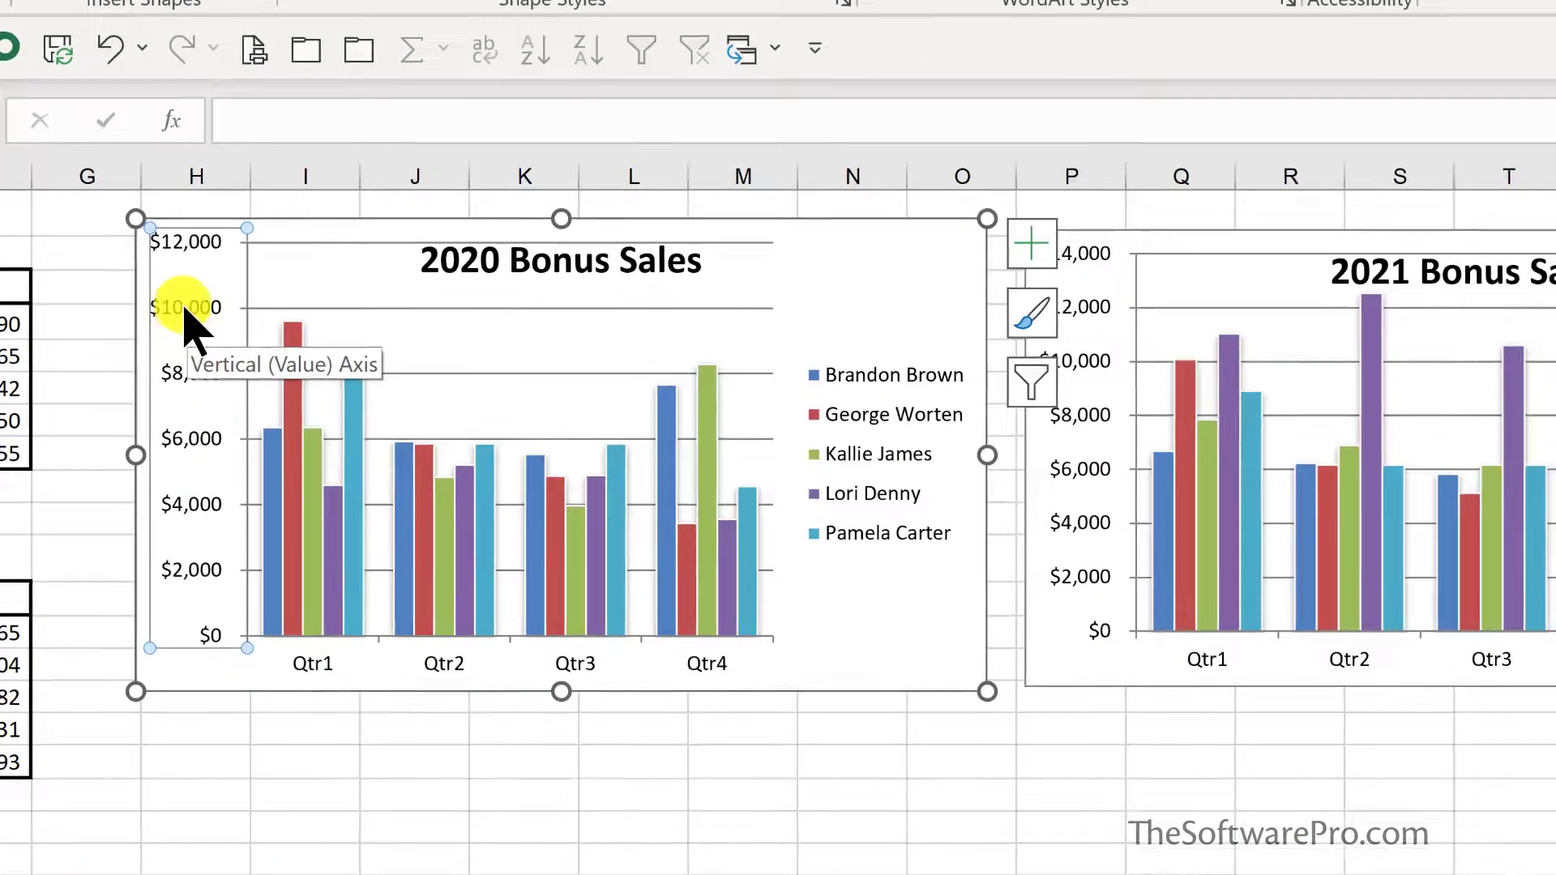
right_click(186, 308)
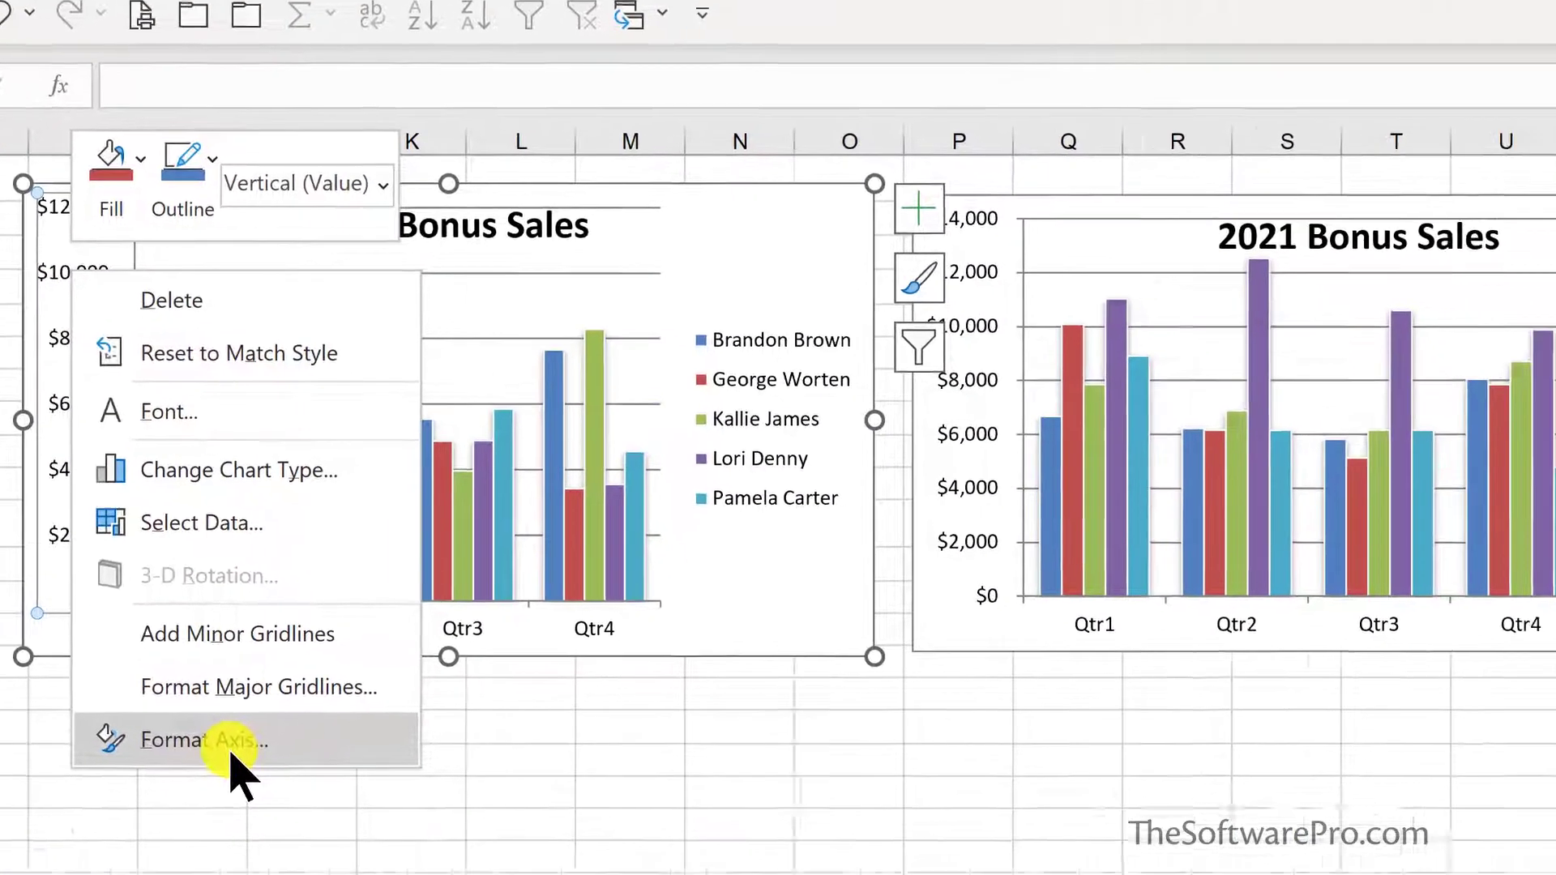
In Format Axis, set the 2020 chart's maximum to 15000, major unit to 2500 and minimum to 0
left_click(348, 776)
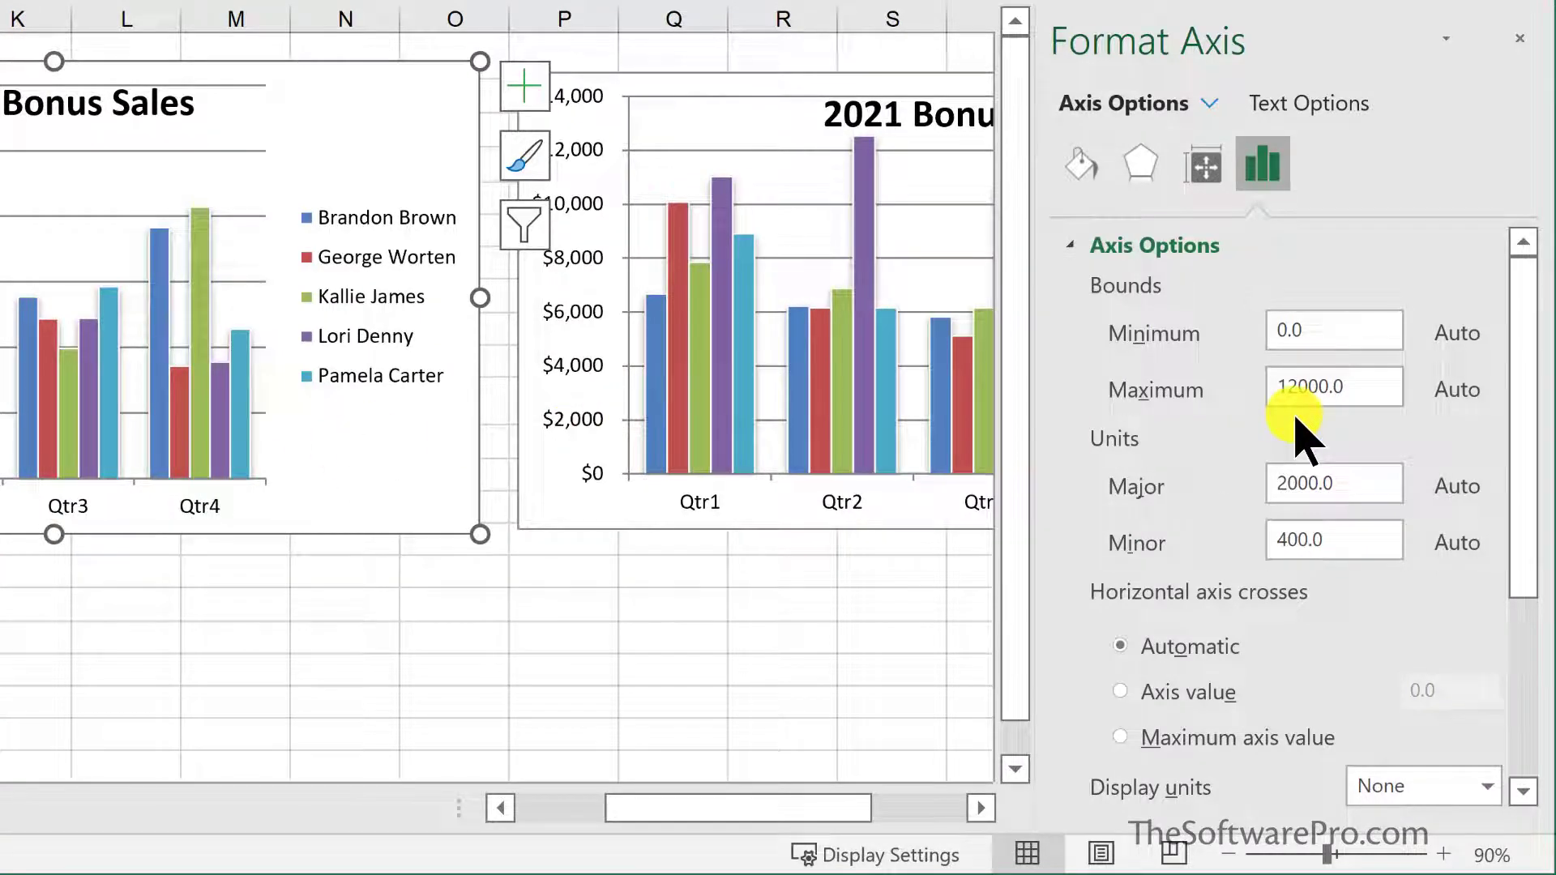
left_click(1365, 385)
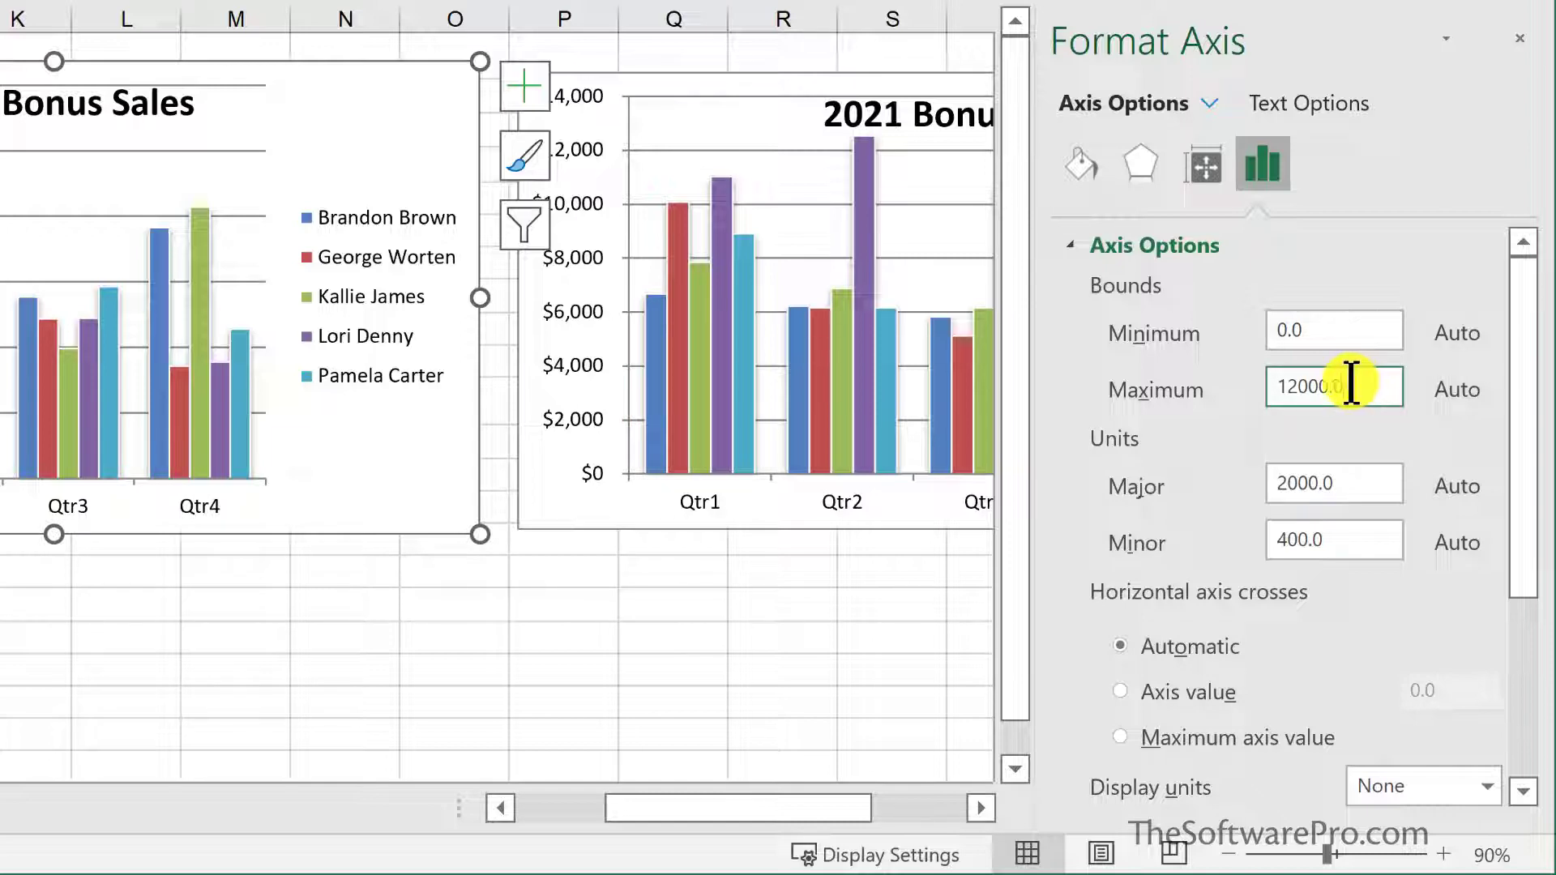
key("BackSpace")
key("BackSpace")
key("BackSpace")
key("BackSpace")
key("BackSpace")
key("BackSpace")
type("5000")
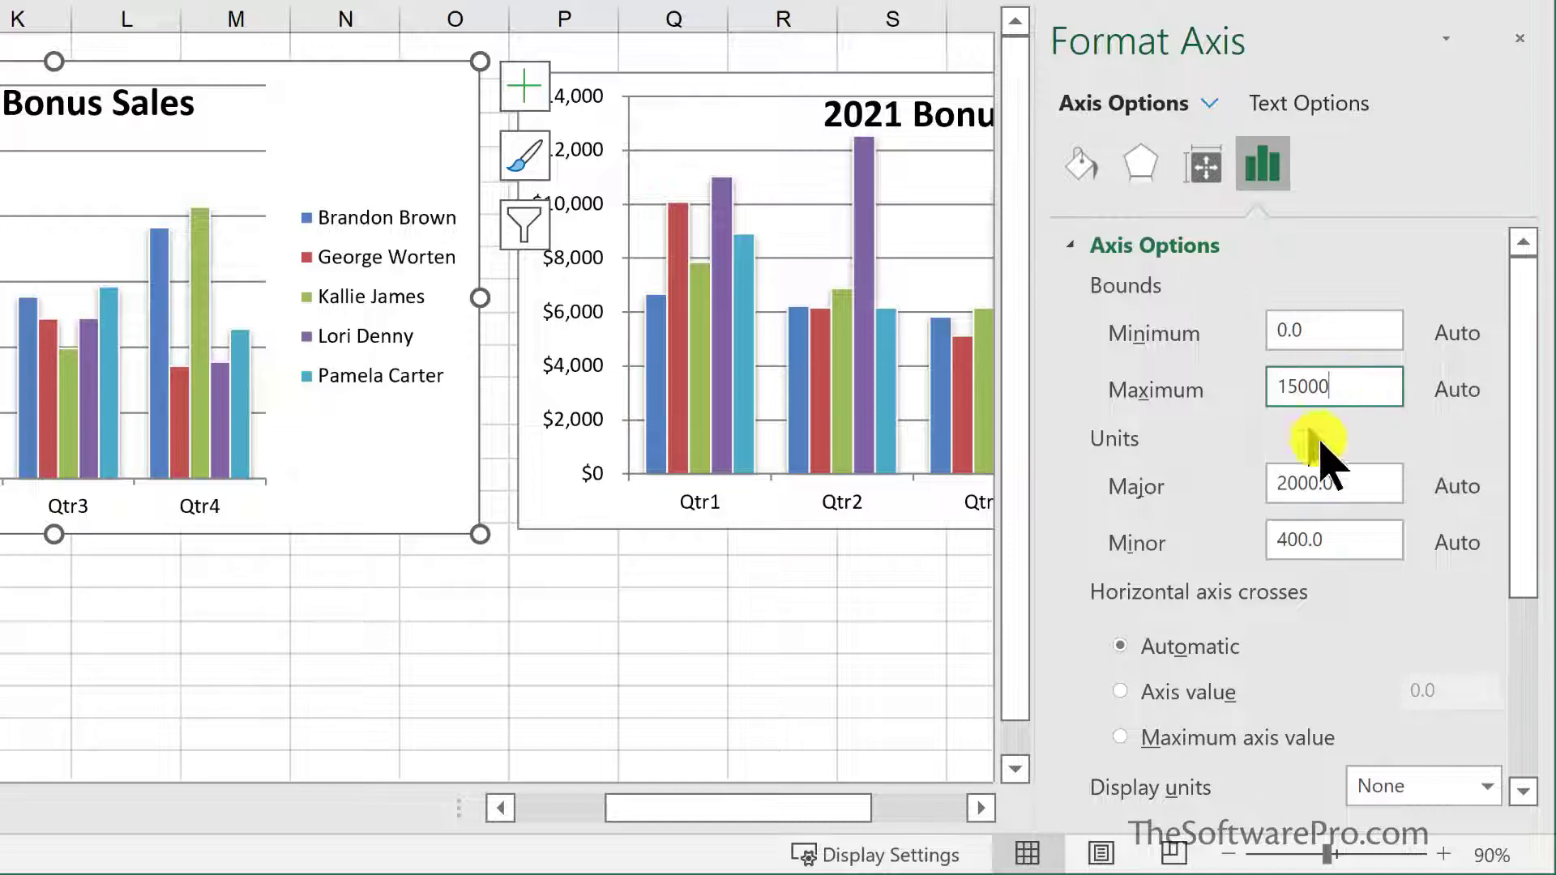
left_click(1349, 481)
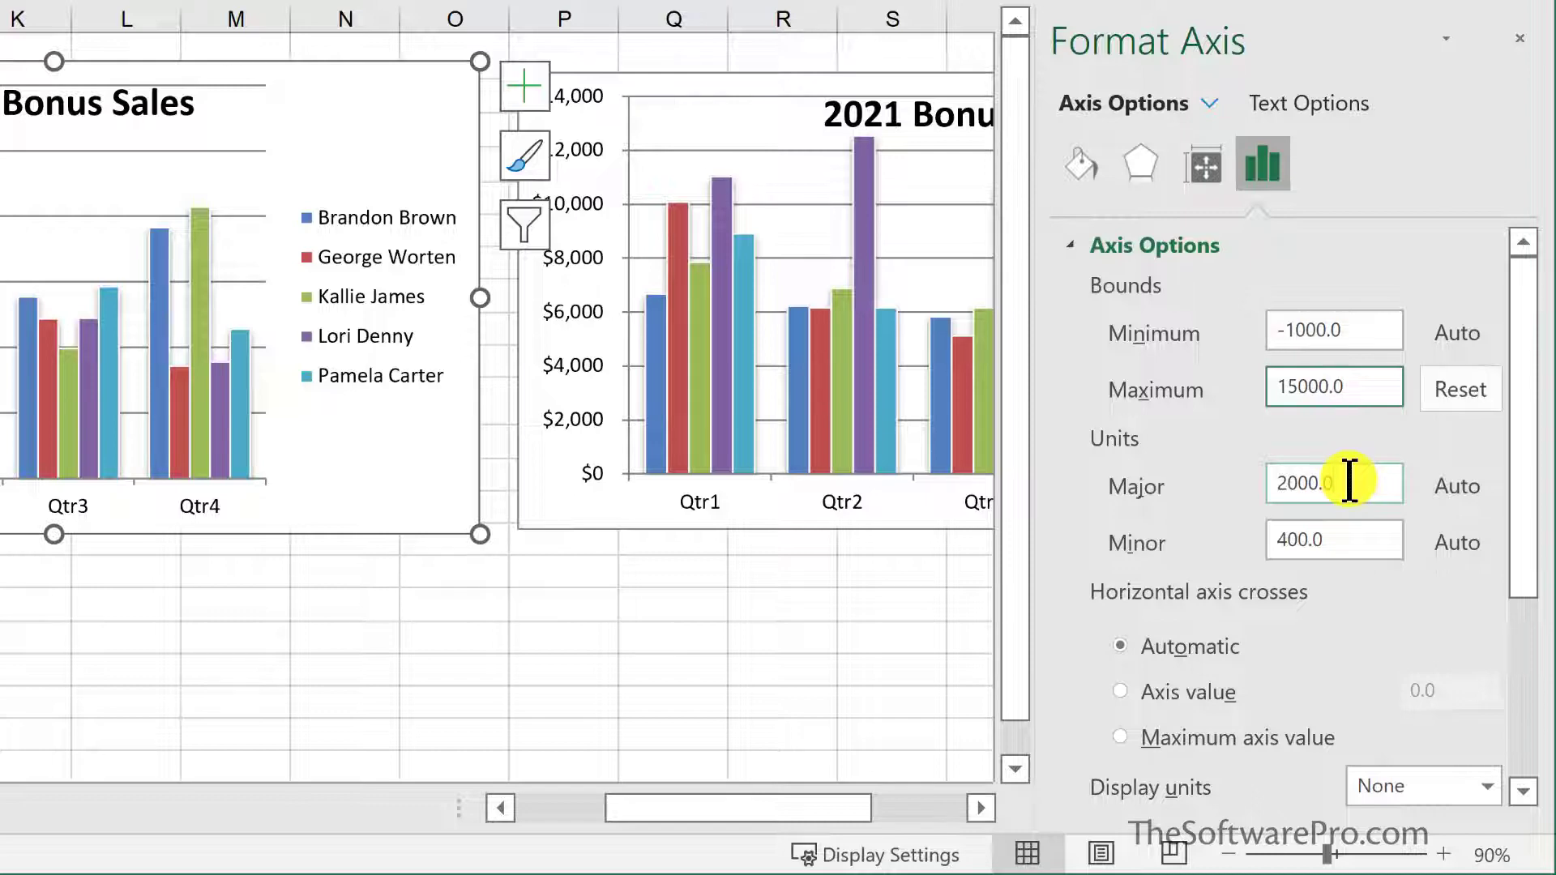
key("BackSpace")
key("BackSpace")
key("BackSpace")
key("BackSpace")
key("BackSpace")
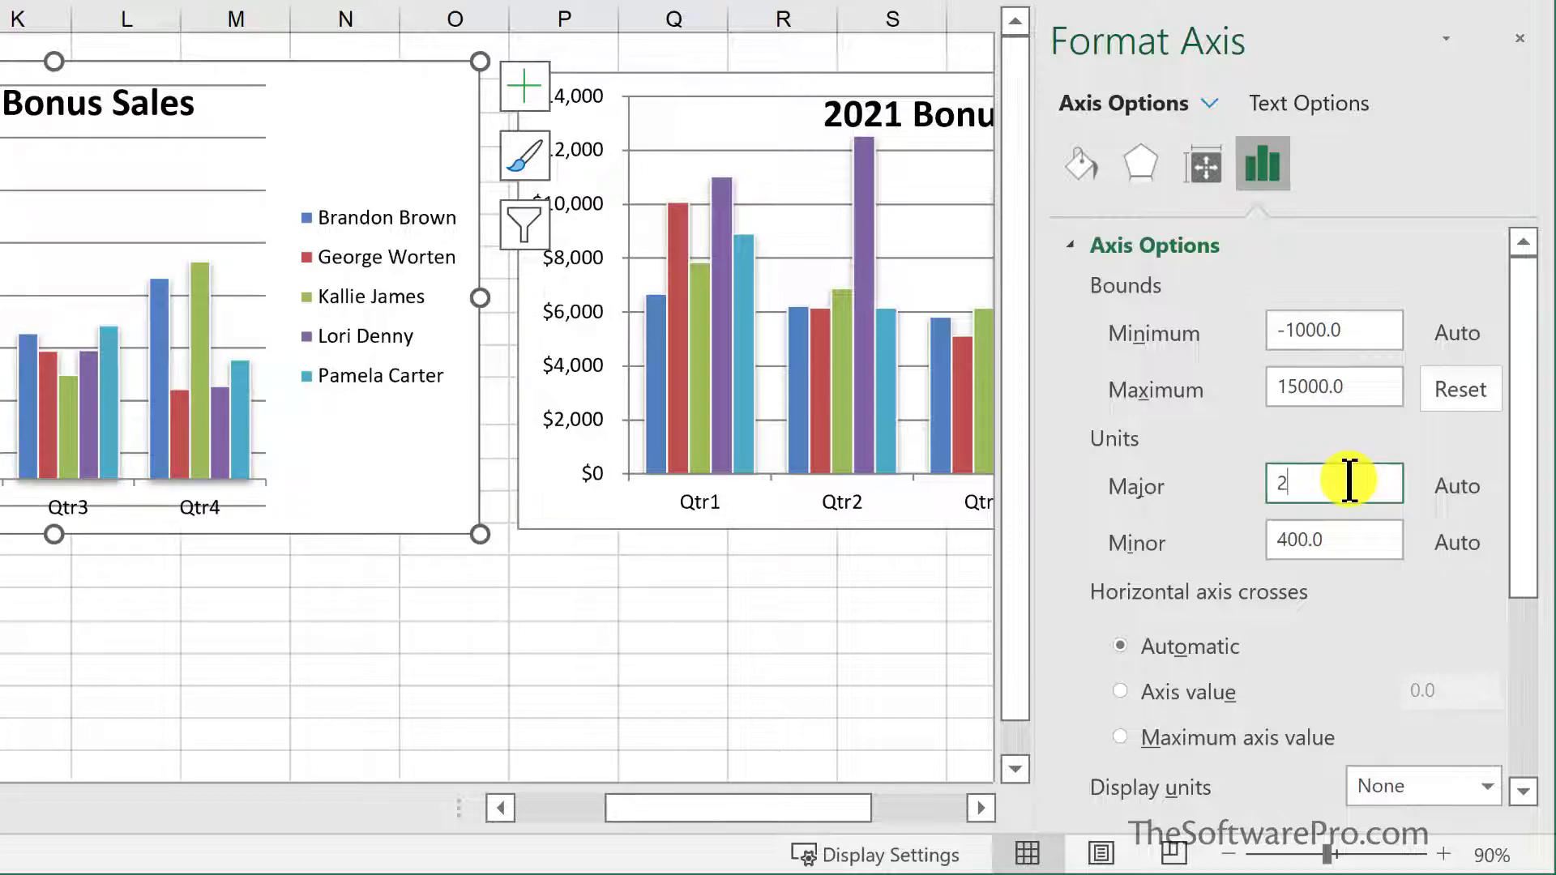
type("500")
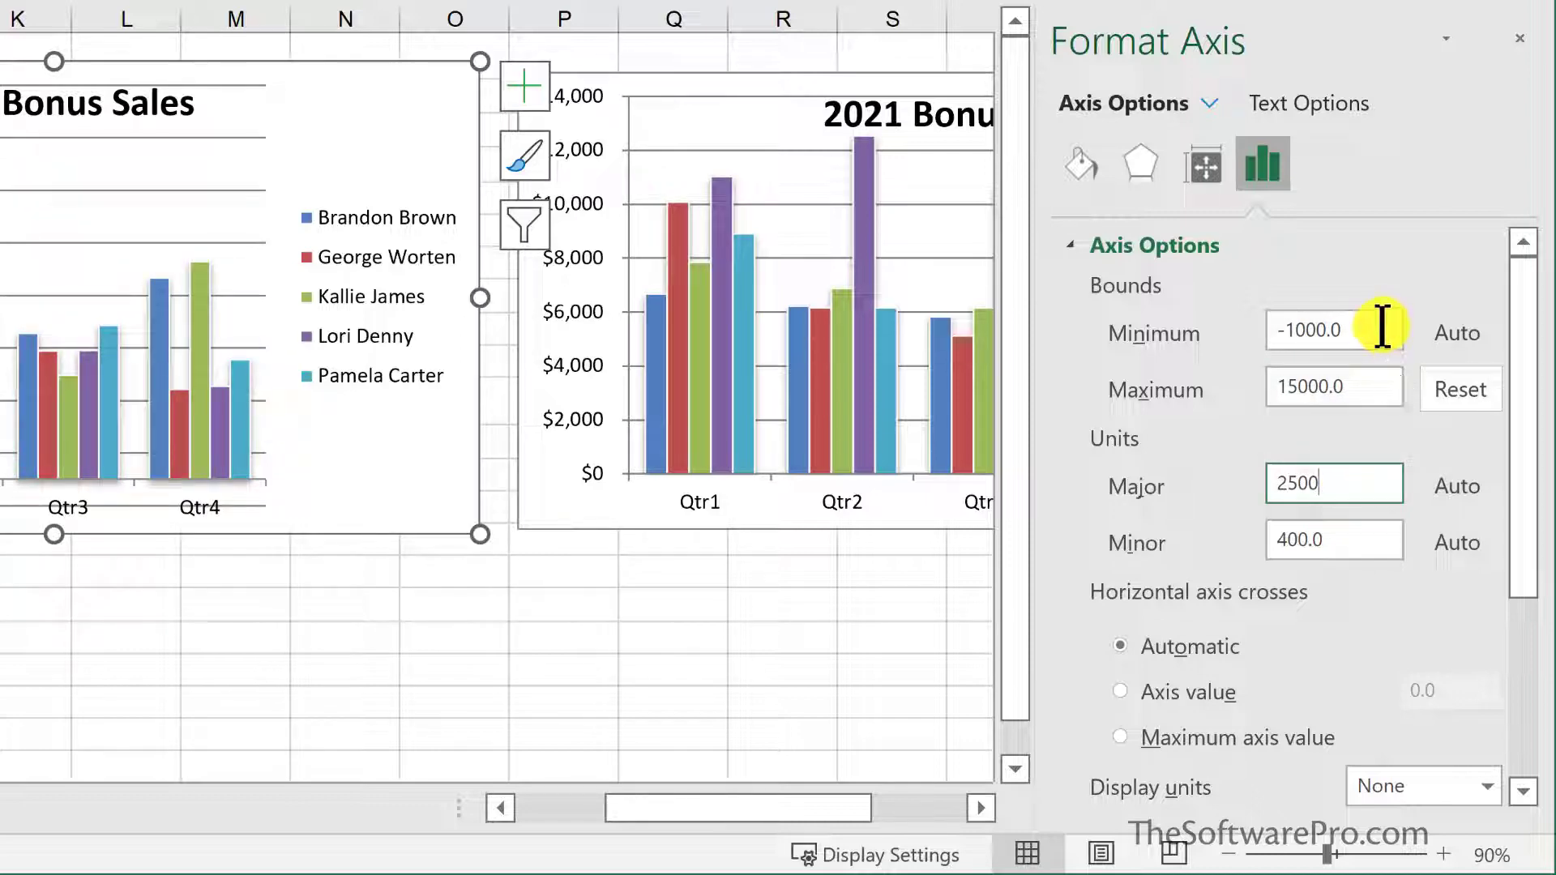
left_click(1381, 328)
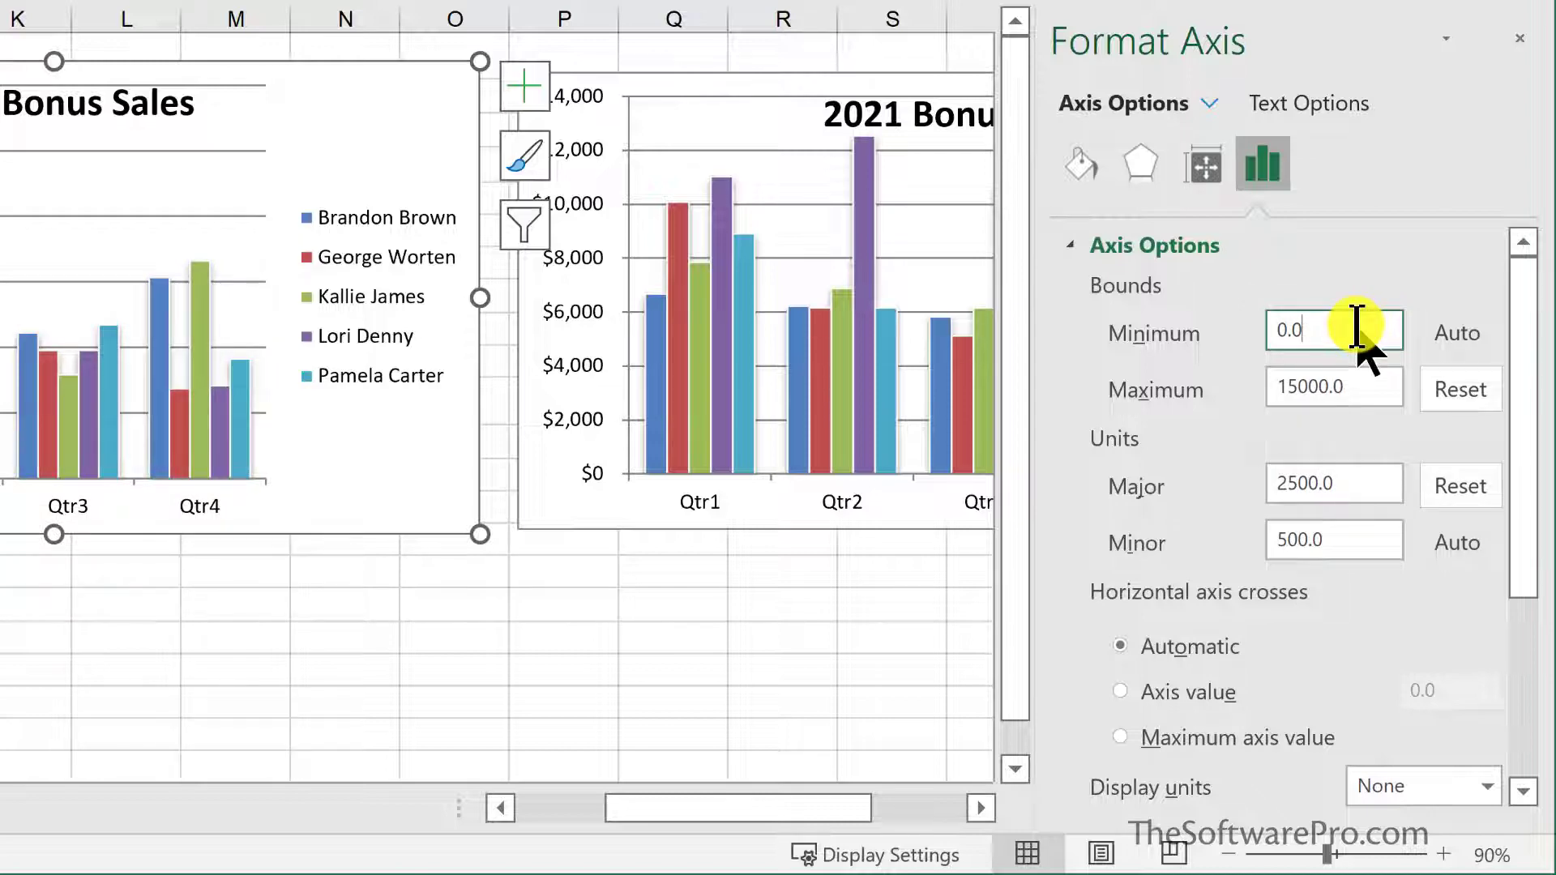
left_click_drag(1525, 464, 1524, 703)
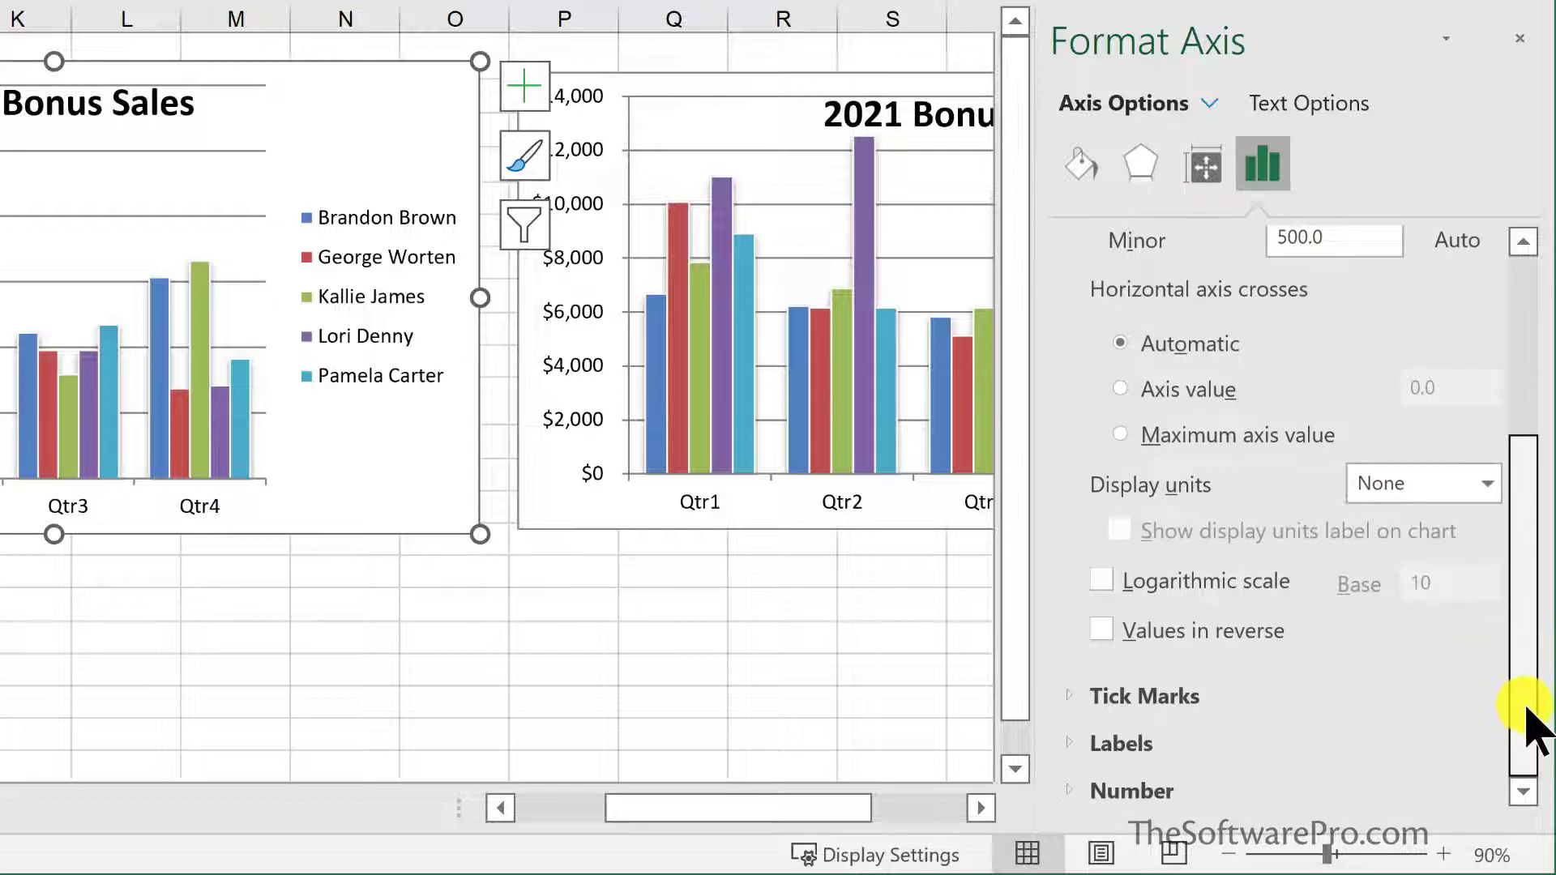
left_click_drag(1528, 642, 1537, 453)
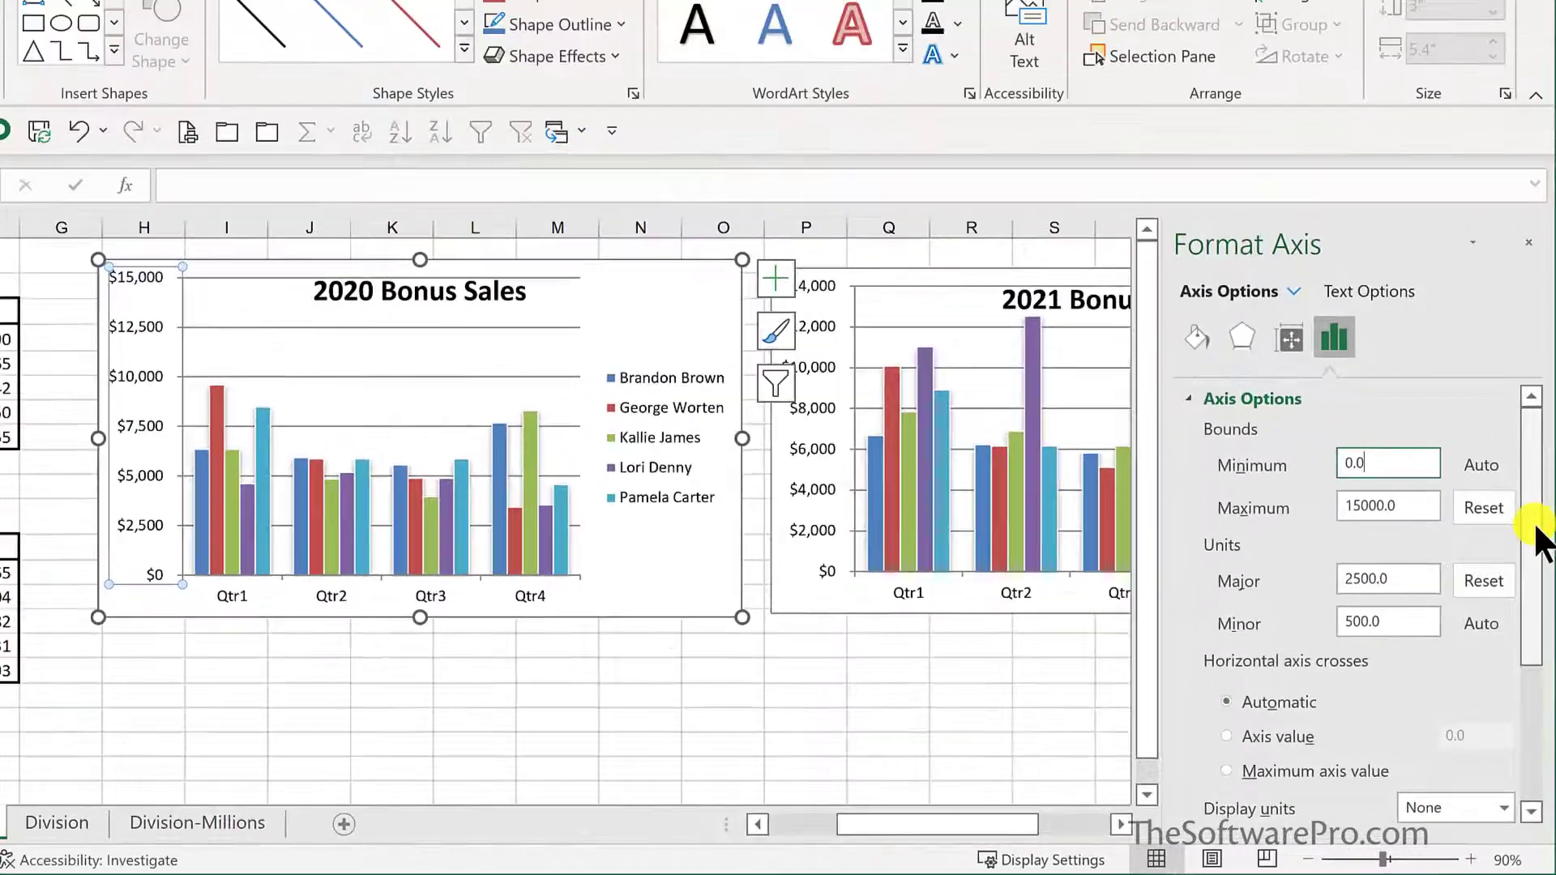
key("Return")
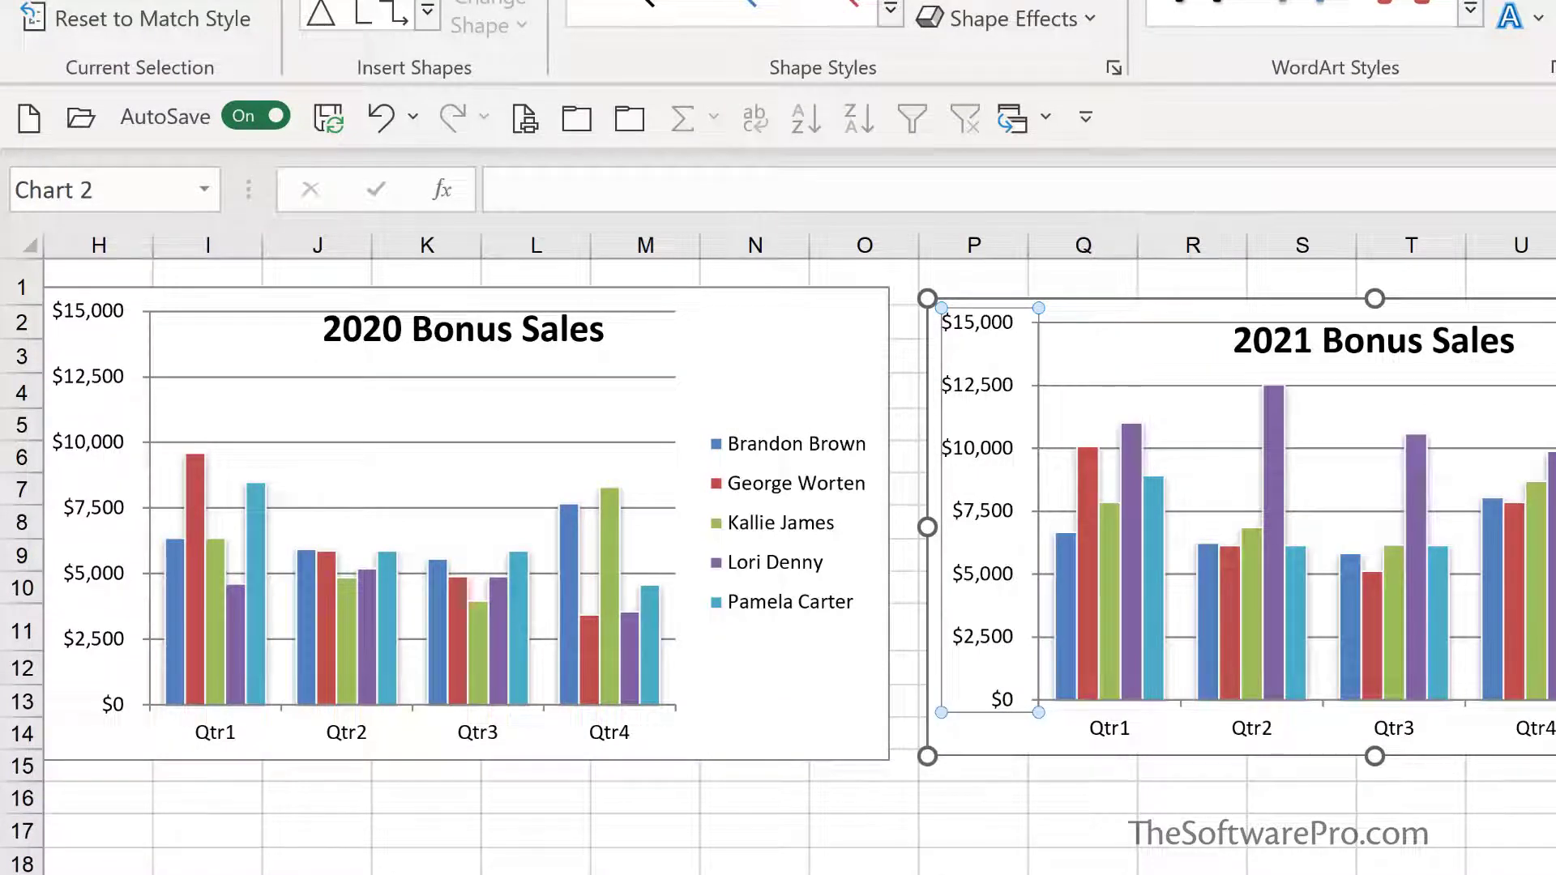
Widen the 2020 Bonus Sales chart to 5.5", then select the 2021 chart
left_click(741, 357)
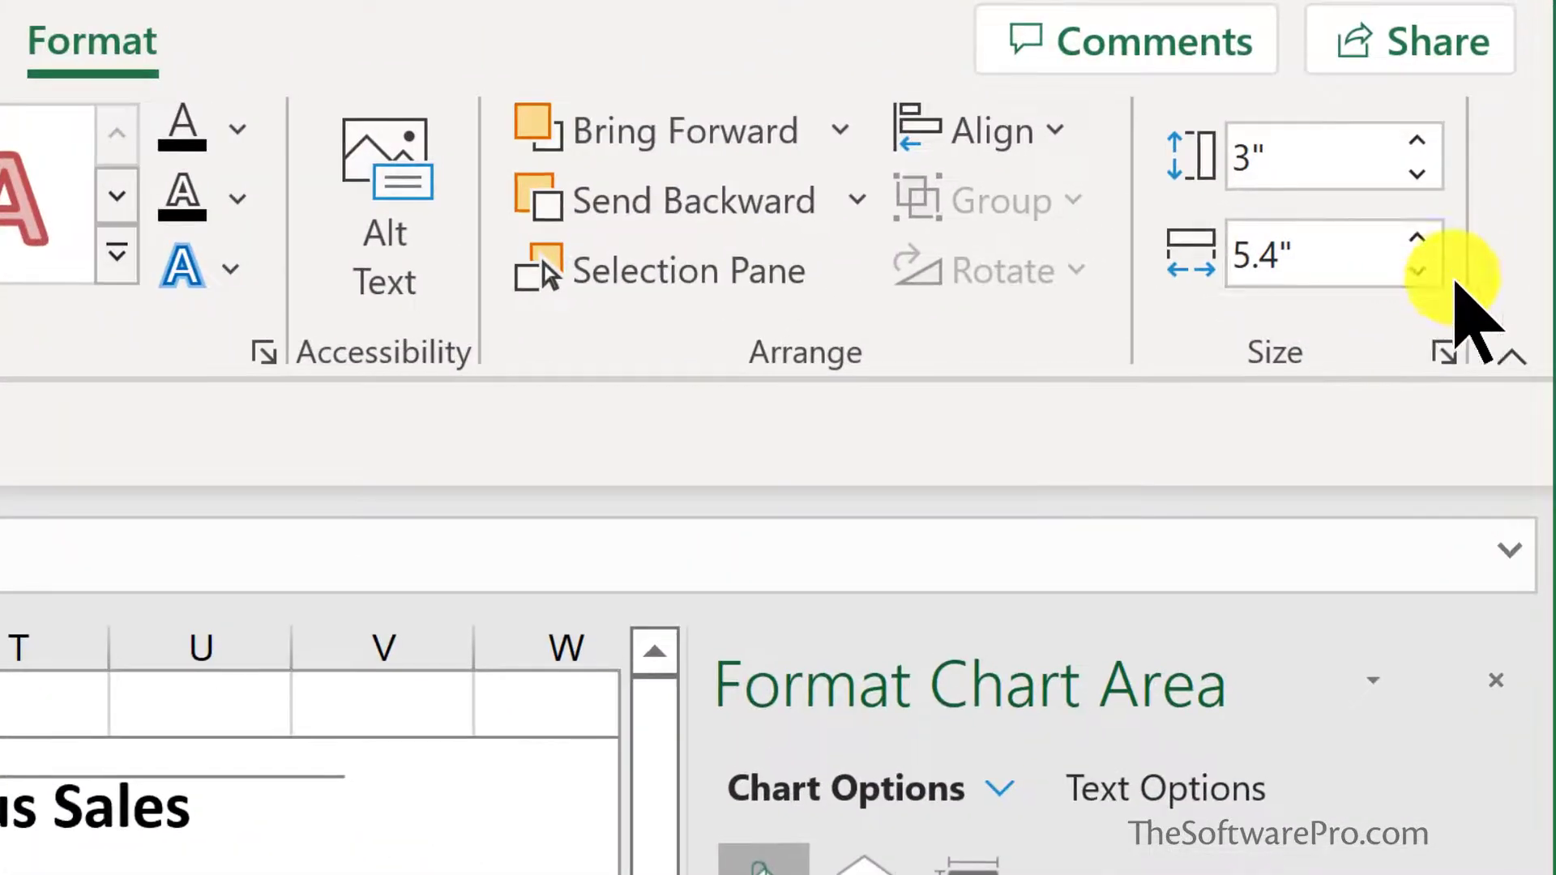
left_click(1417, 239)
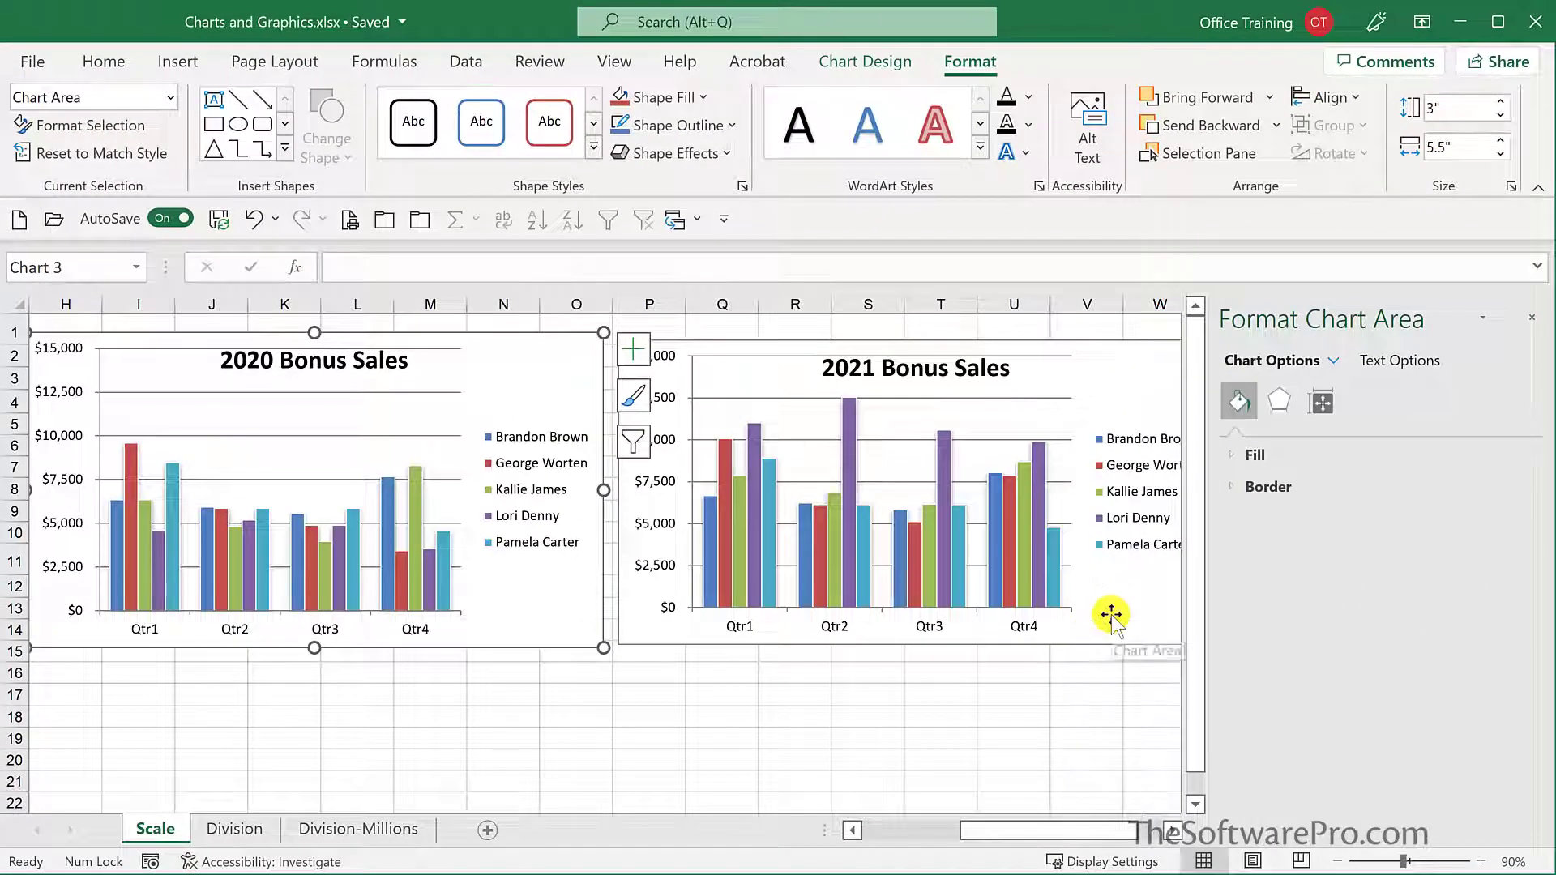
left_click(1110, 615)
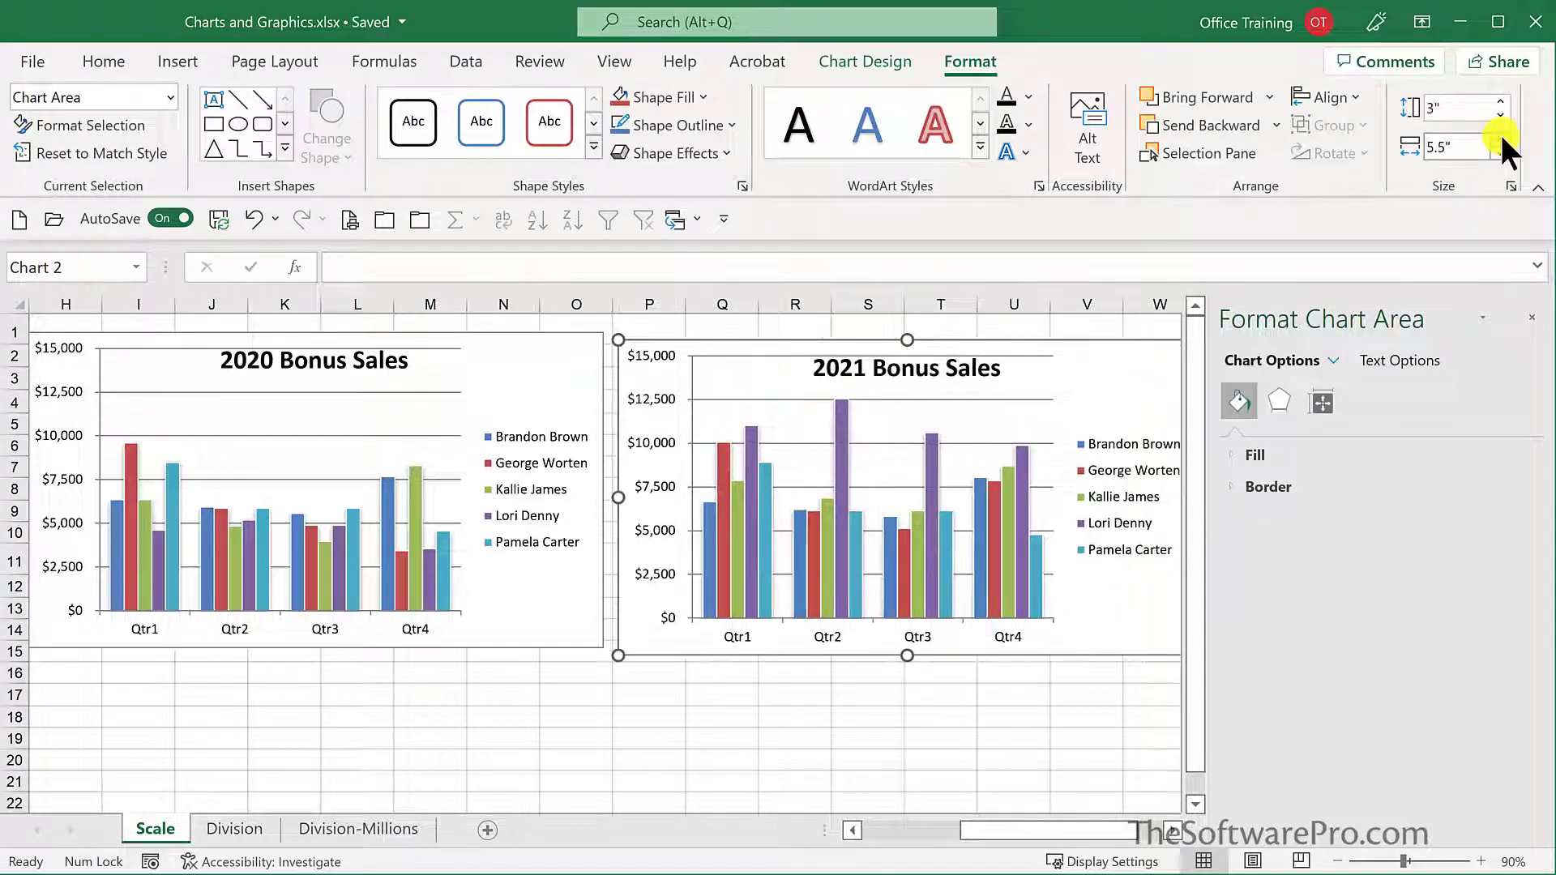
Align Top the 2020 and 2021 Bonus Sales charts, then deselect them
left_click(515, 380, "shift")
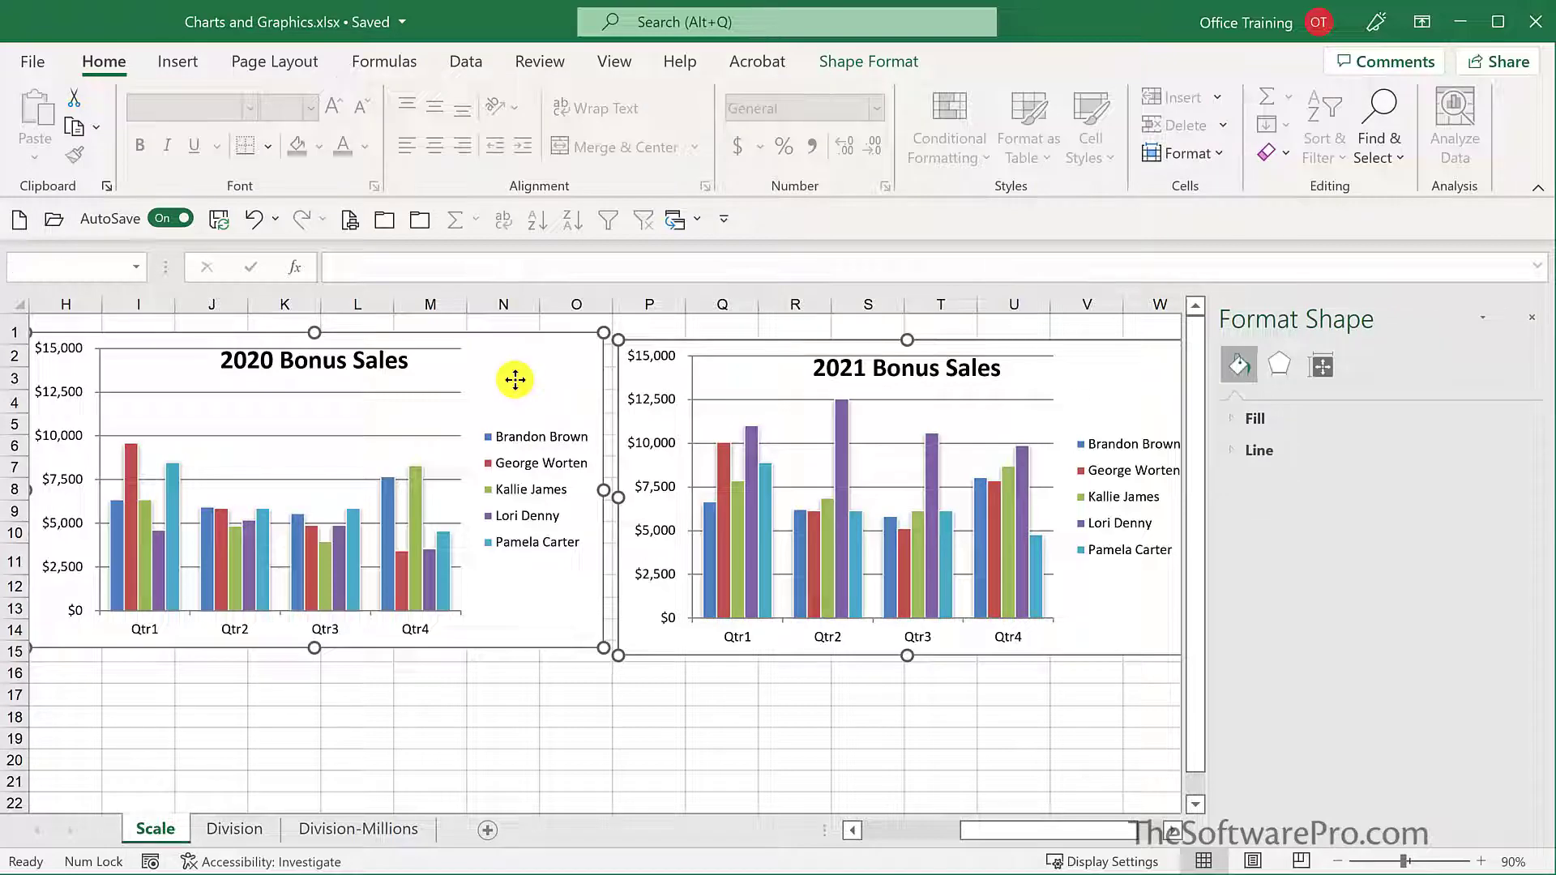
left_click(857, 62)
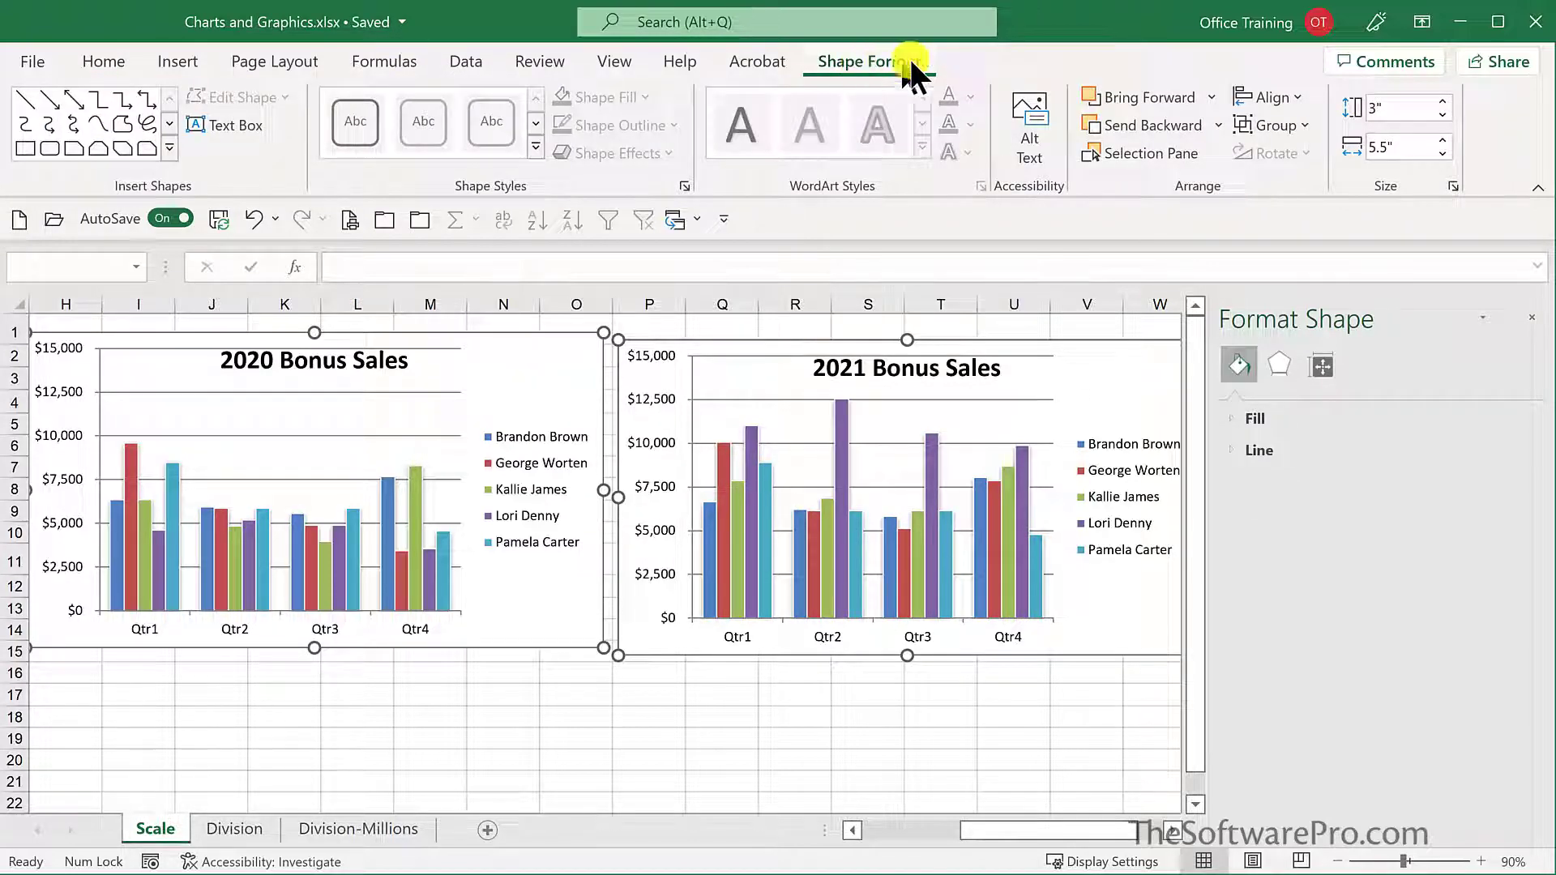
left_click(1264, 101)
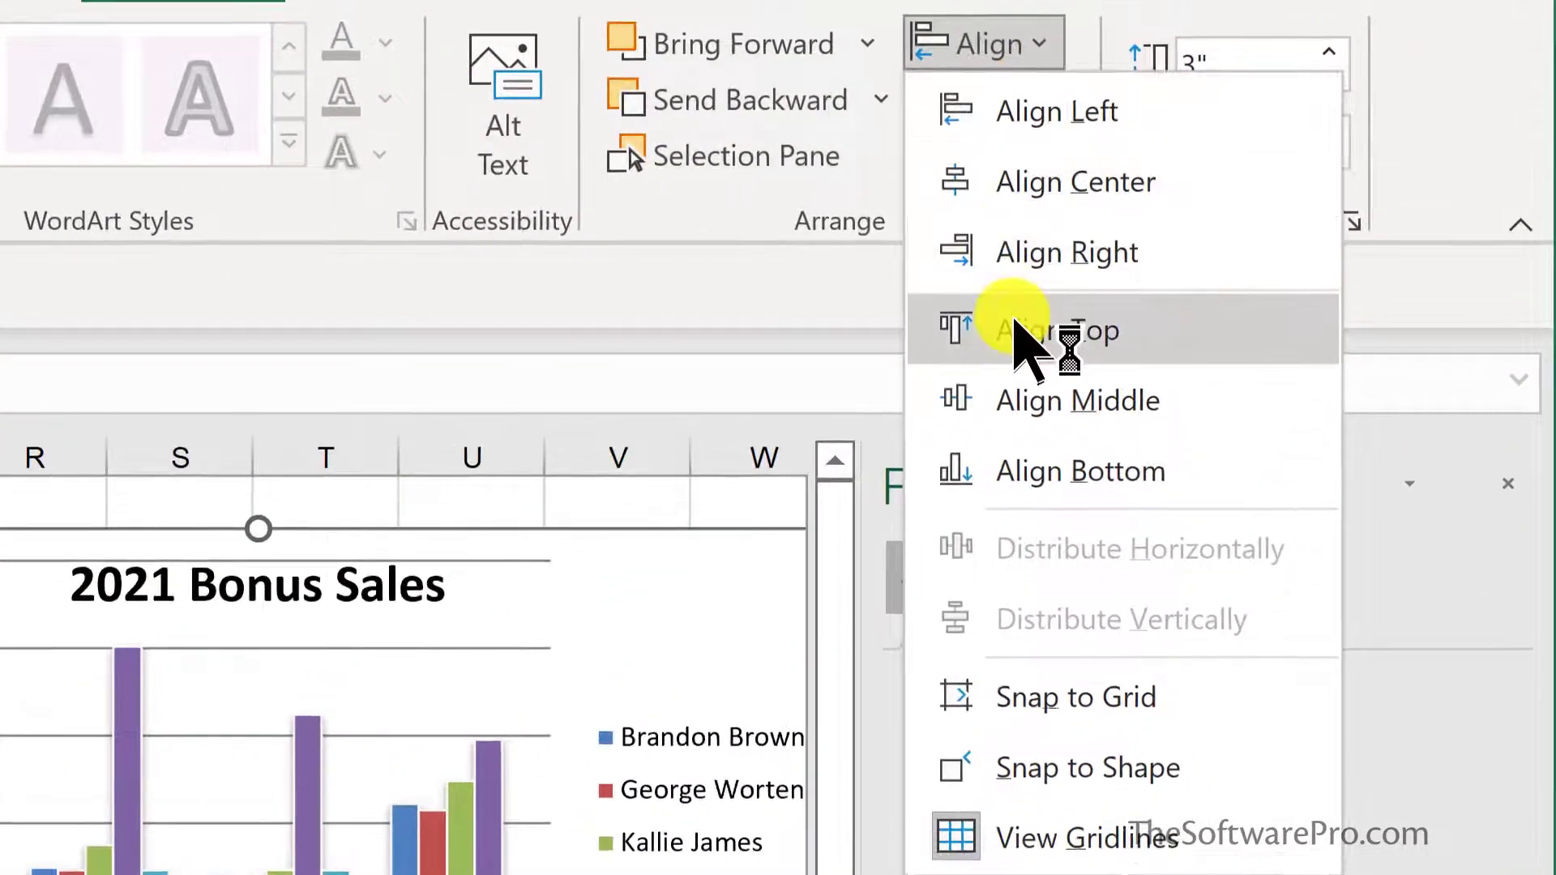
left_click(1019, 332)
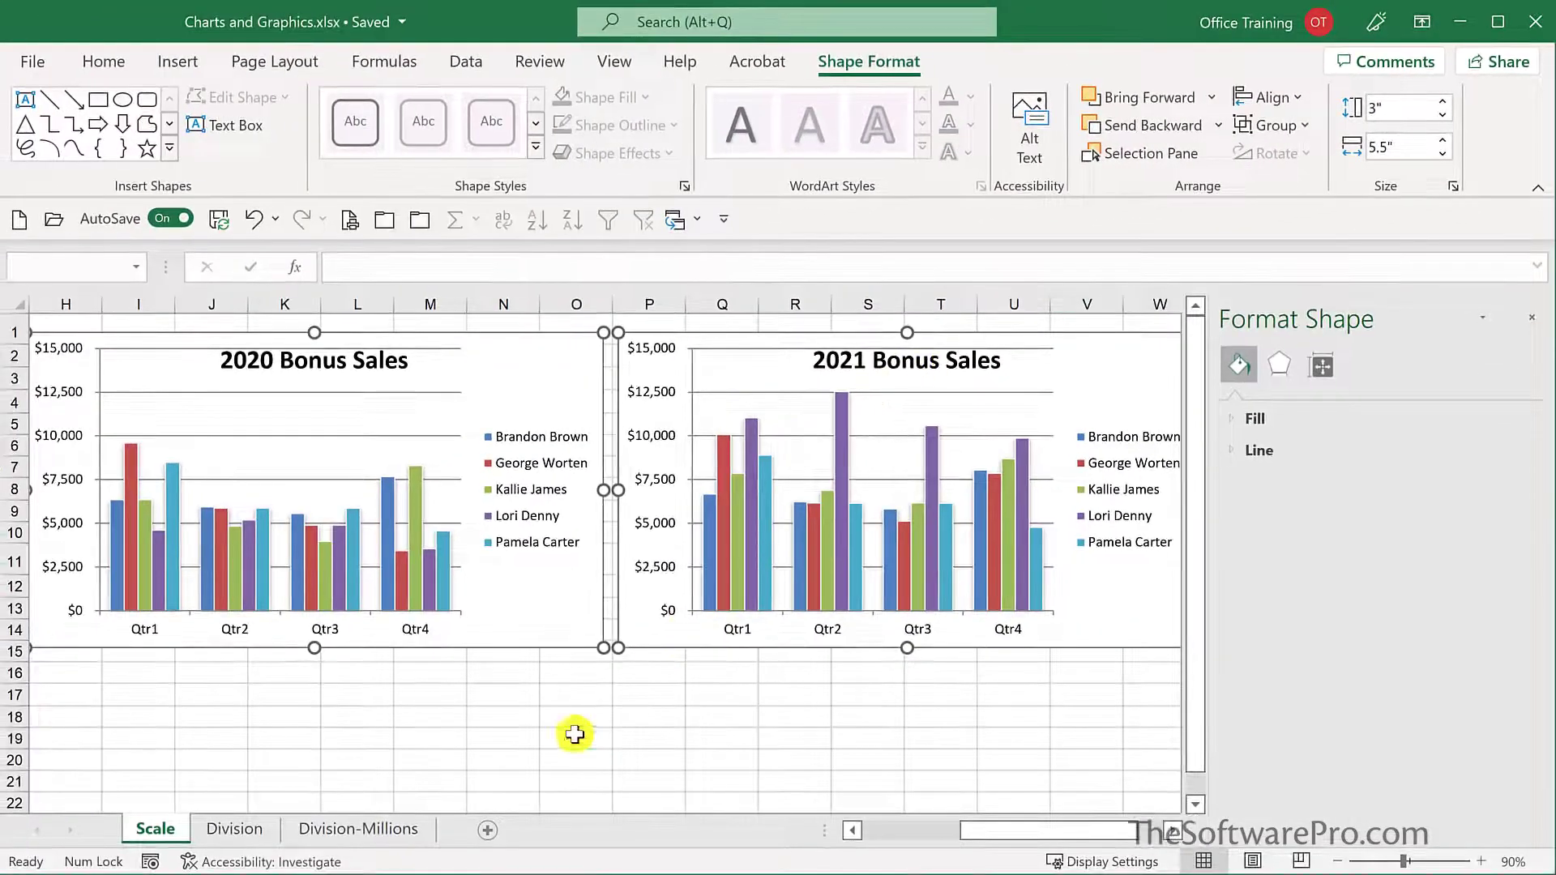
left_click(575, 734)
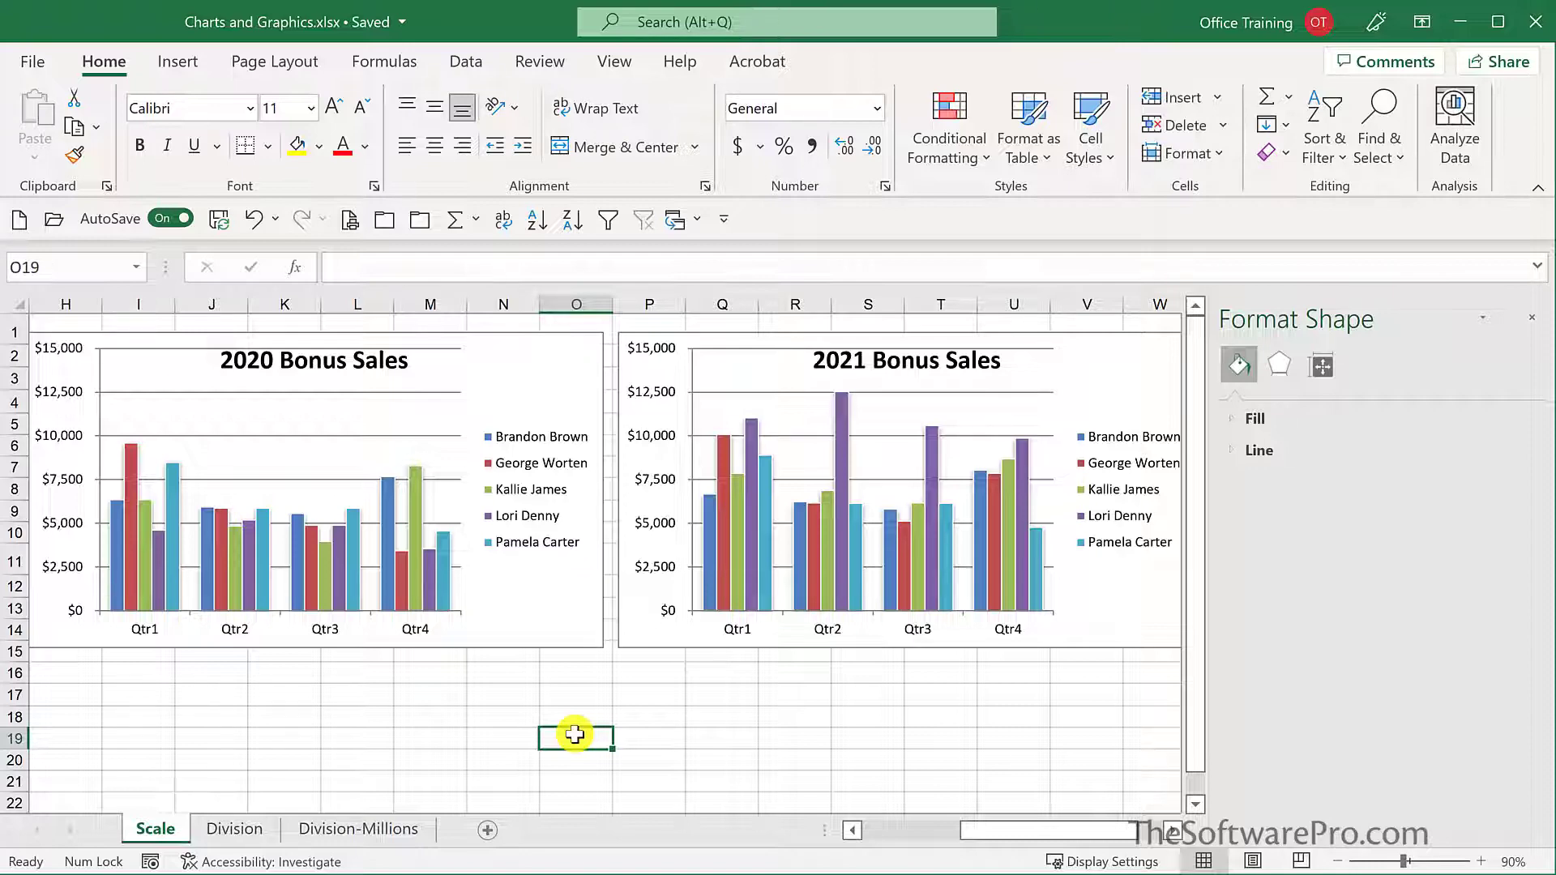
Go past the Division sheet to the Division-Millions sheet
key("ctrl+Page_Down")
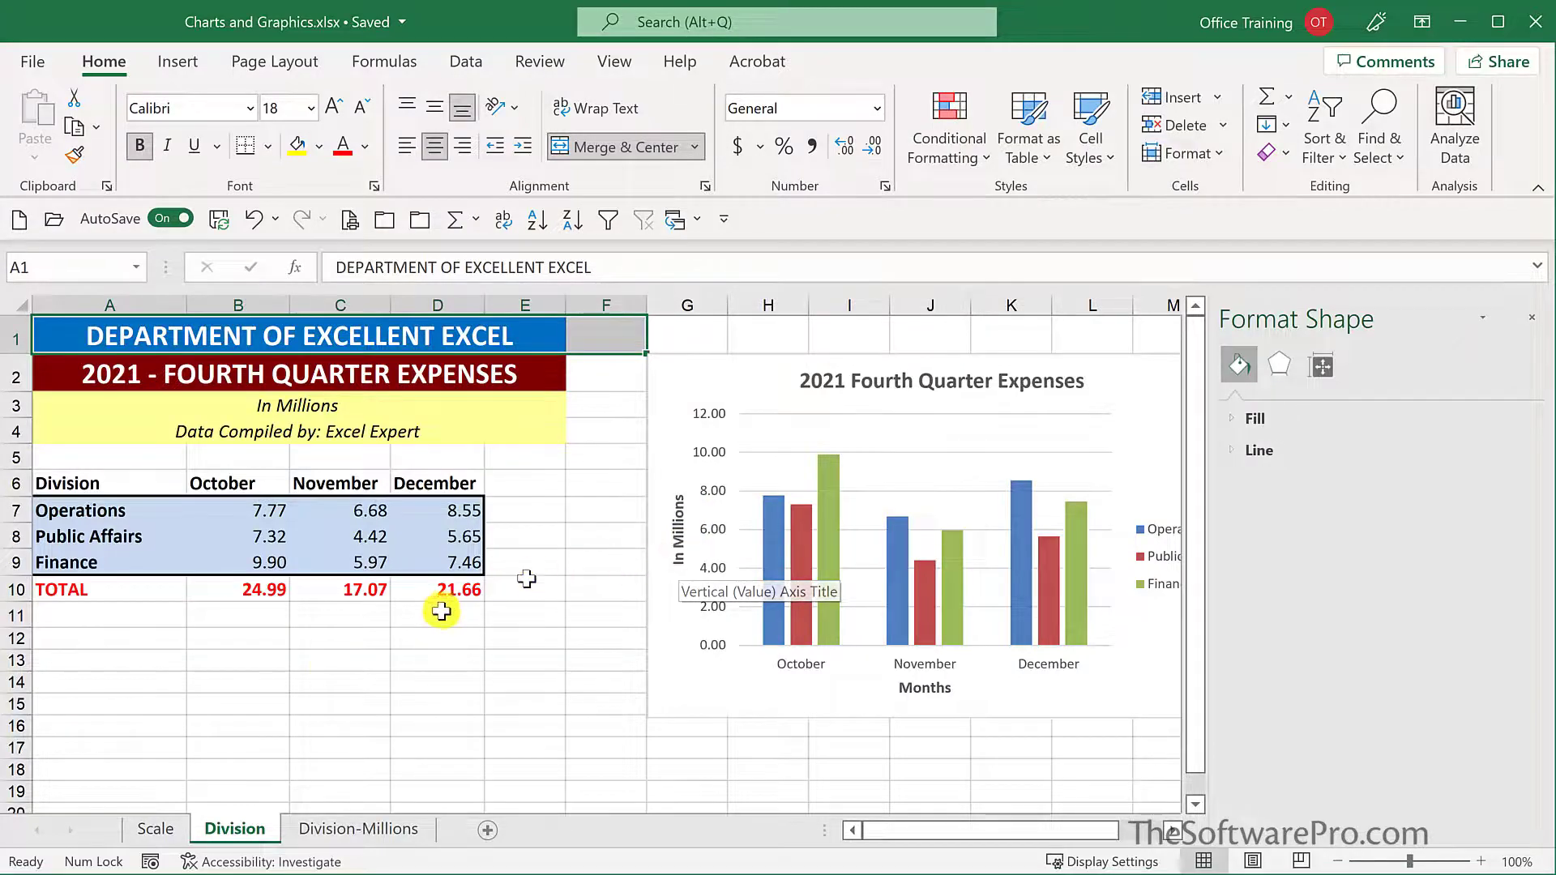
left_click(358, 828)
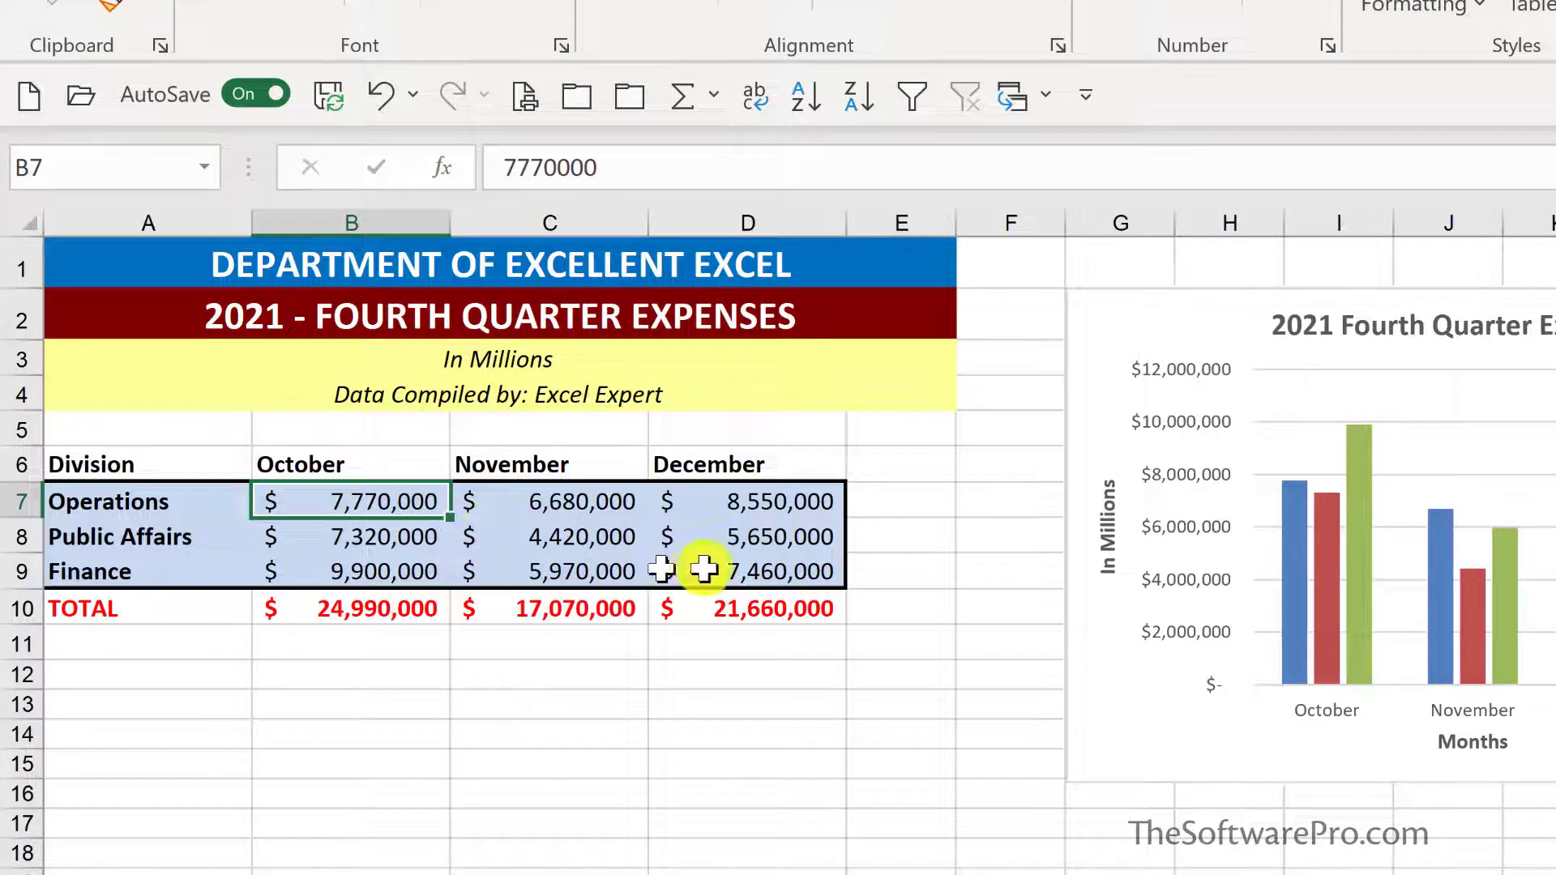
Delete the In Millions axis title and open Format Axis for the vertical value axis
left_click(1107, 525)
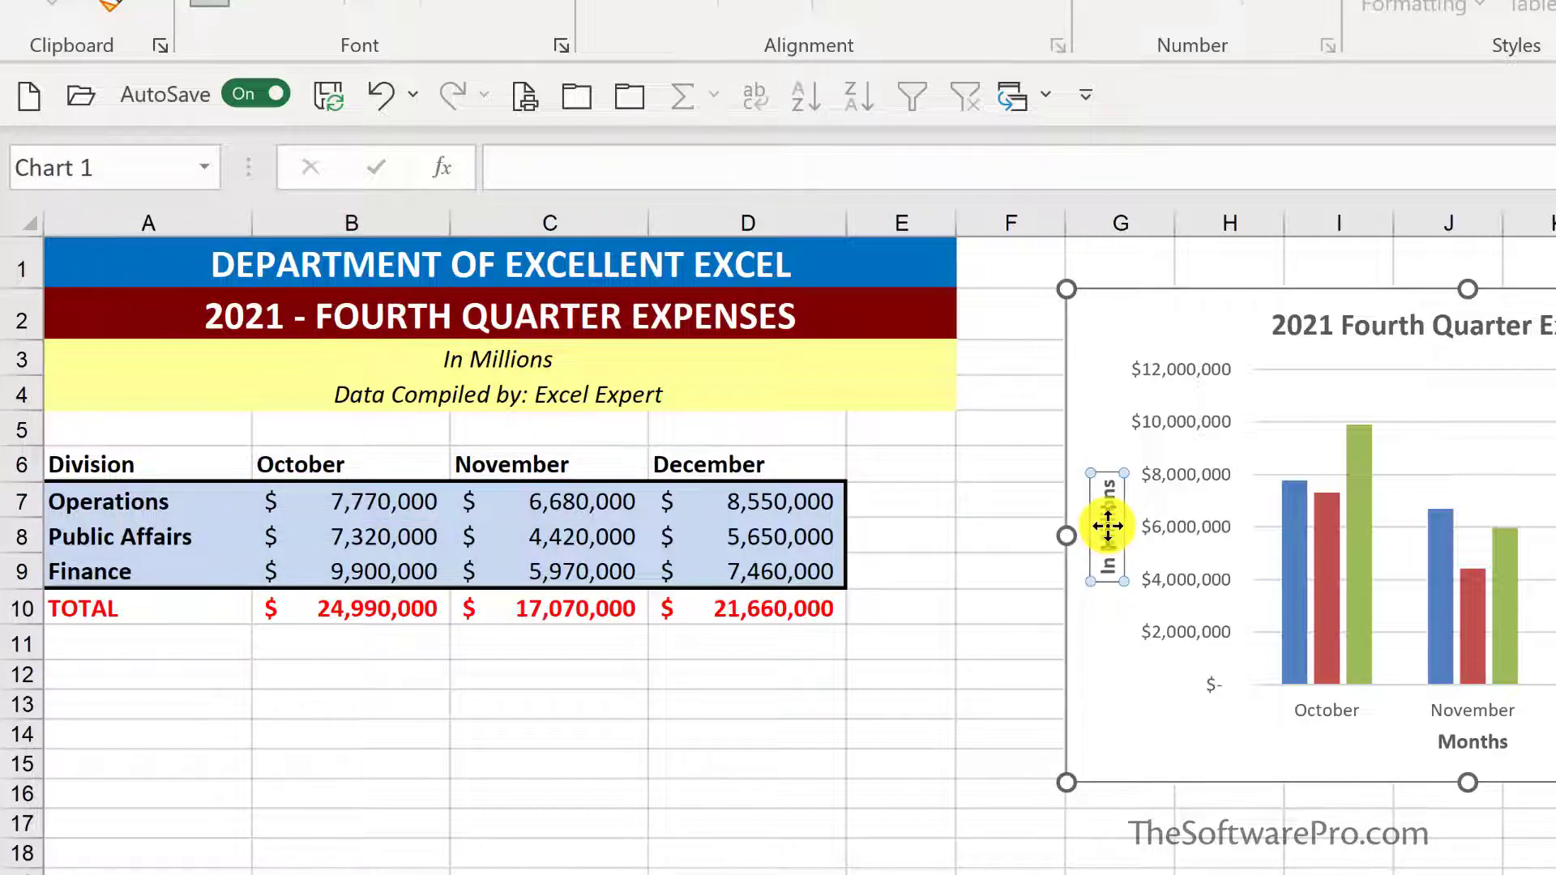
key("Delete")
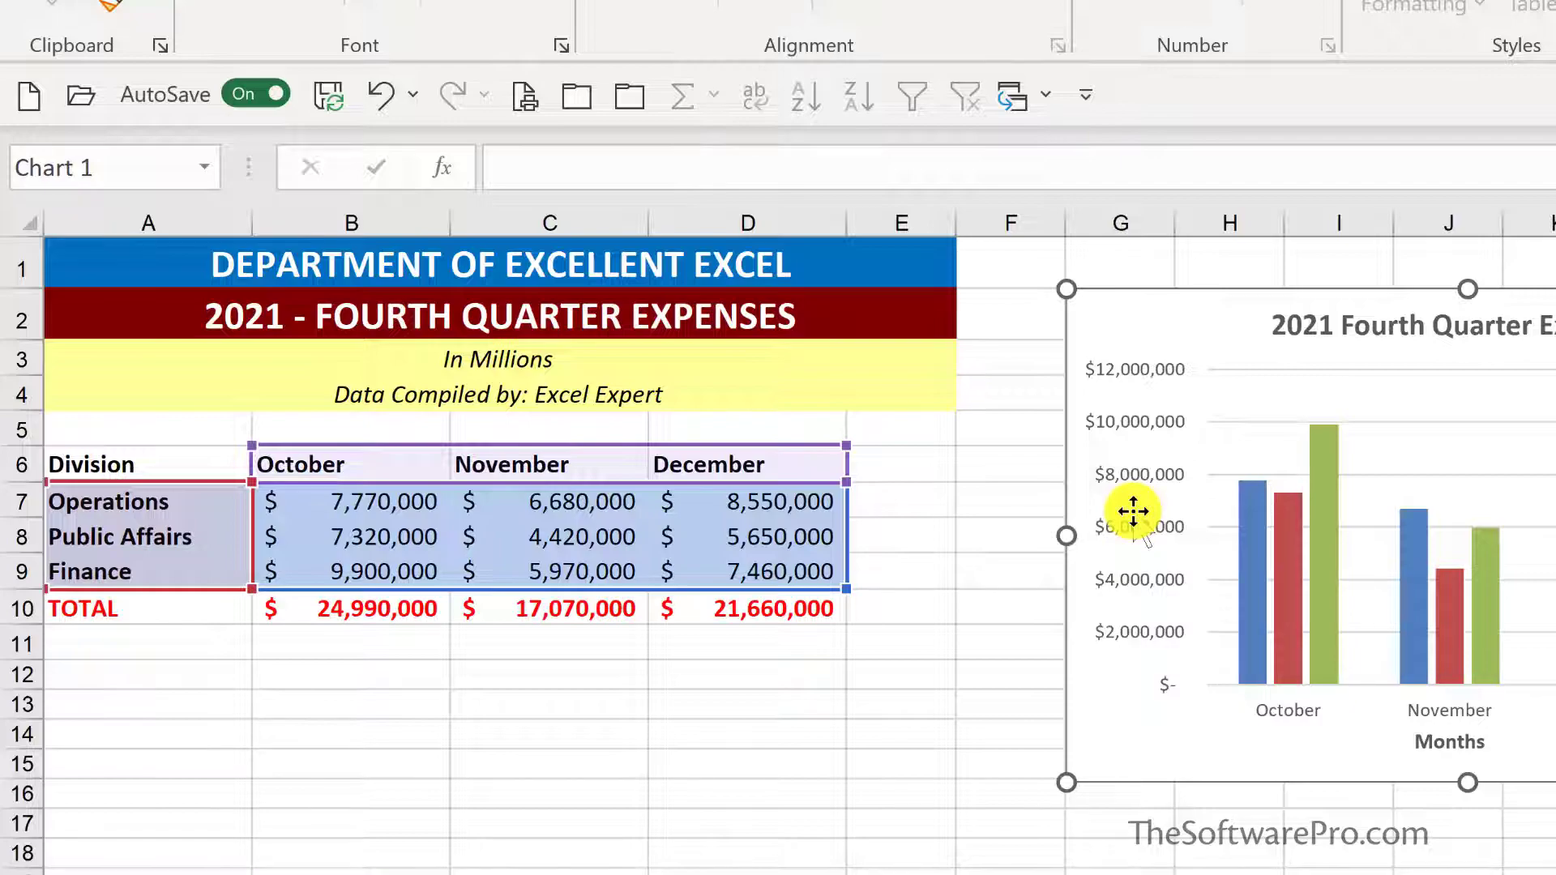
right_click(1140, 528)
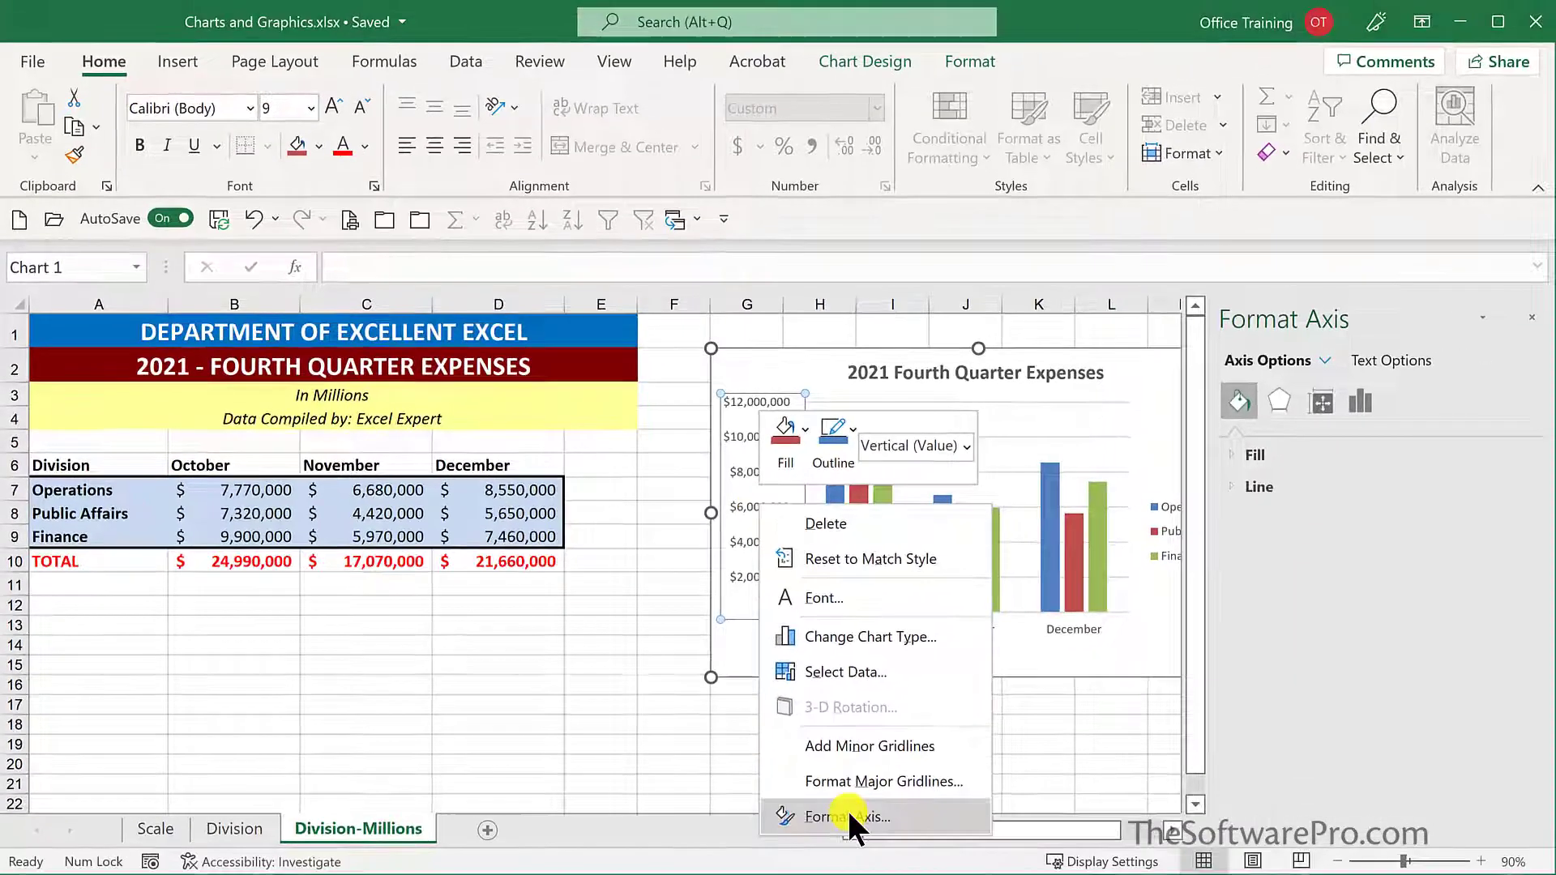
left_click(847, 808)
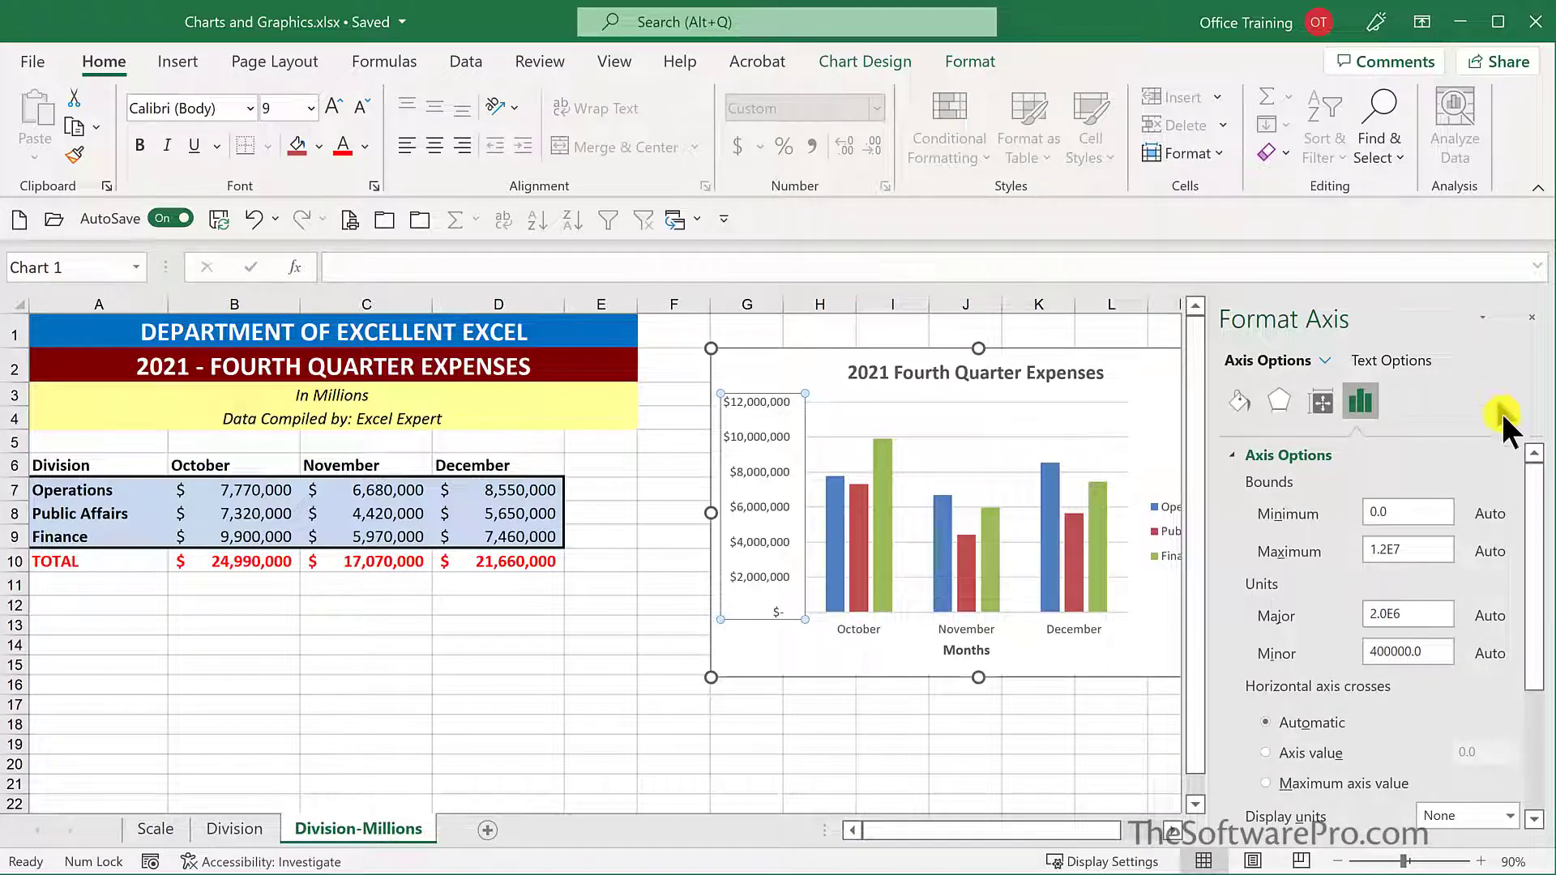
left_click_drag(1531, 458, 1543, 581)
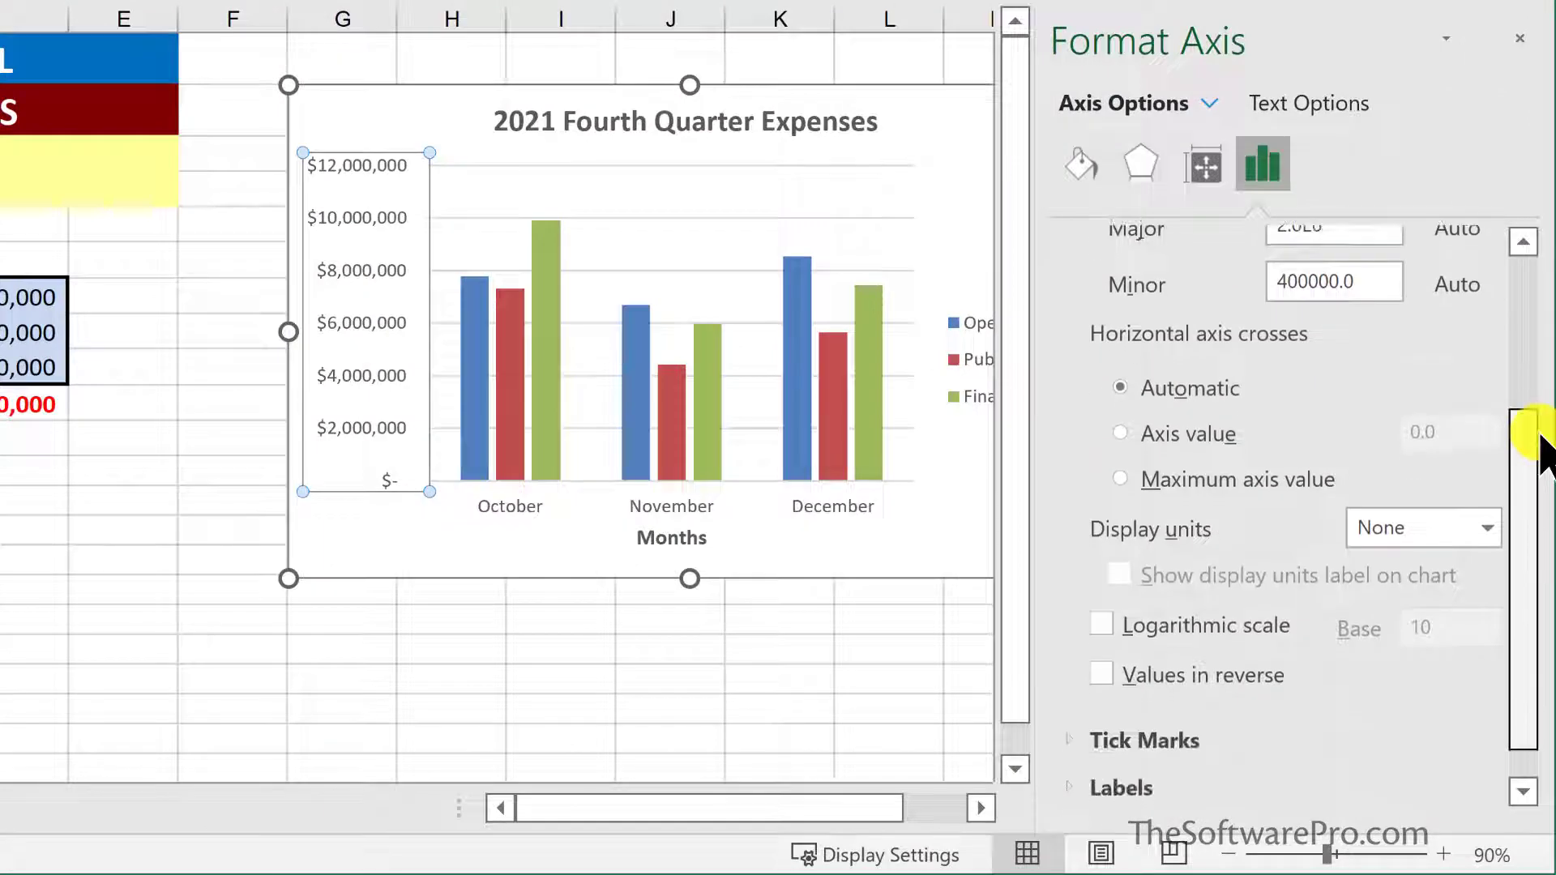
Set the expense chart's axis Display units to Millions
left_click(1485, 529)
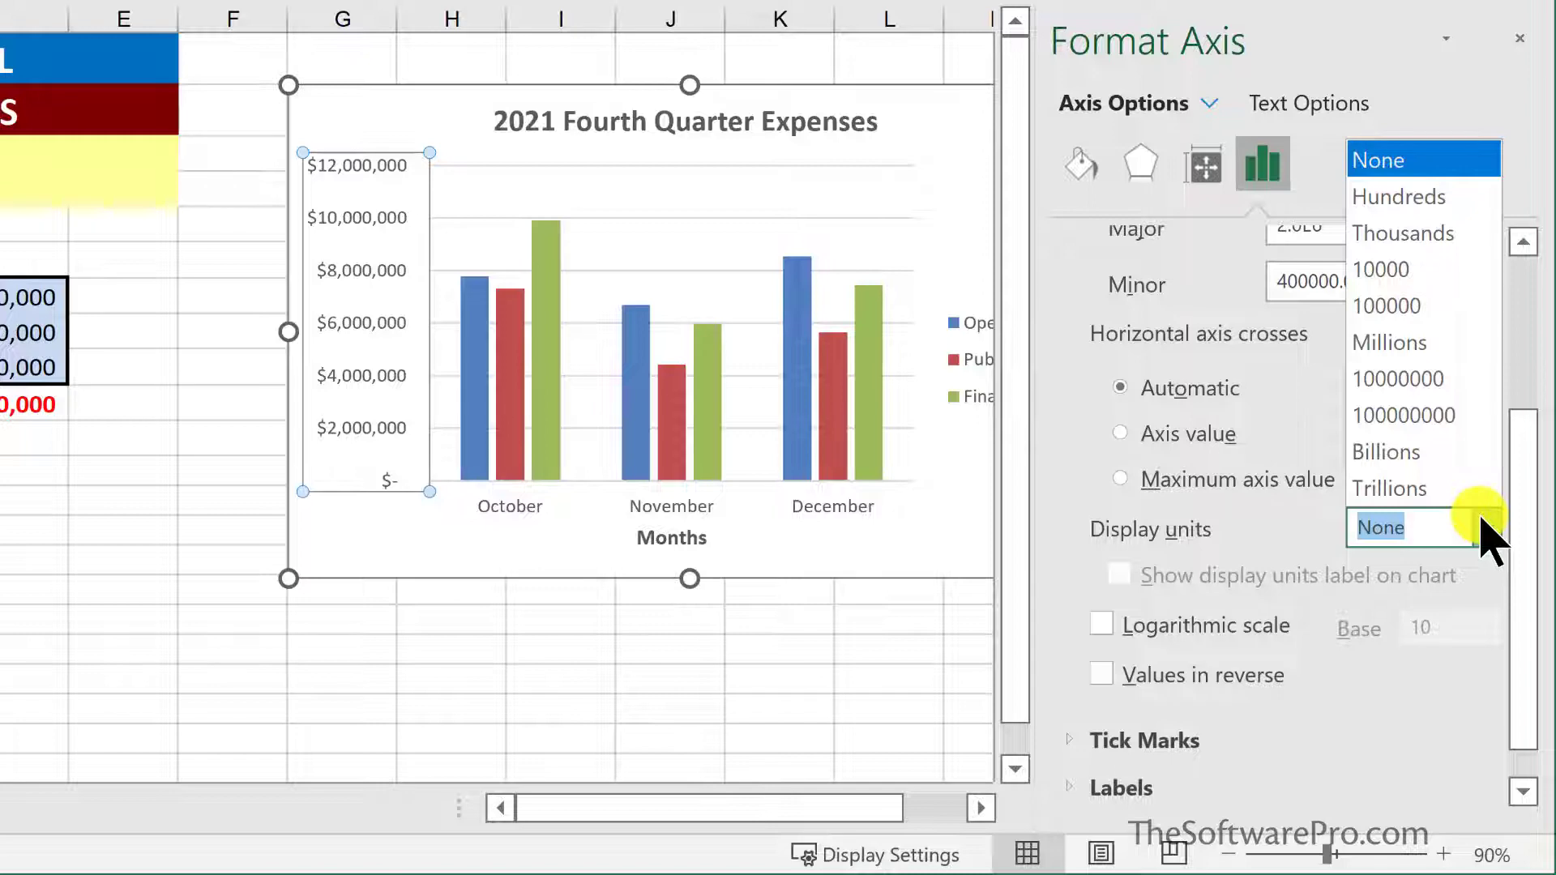
left_click(1438, 372)
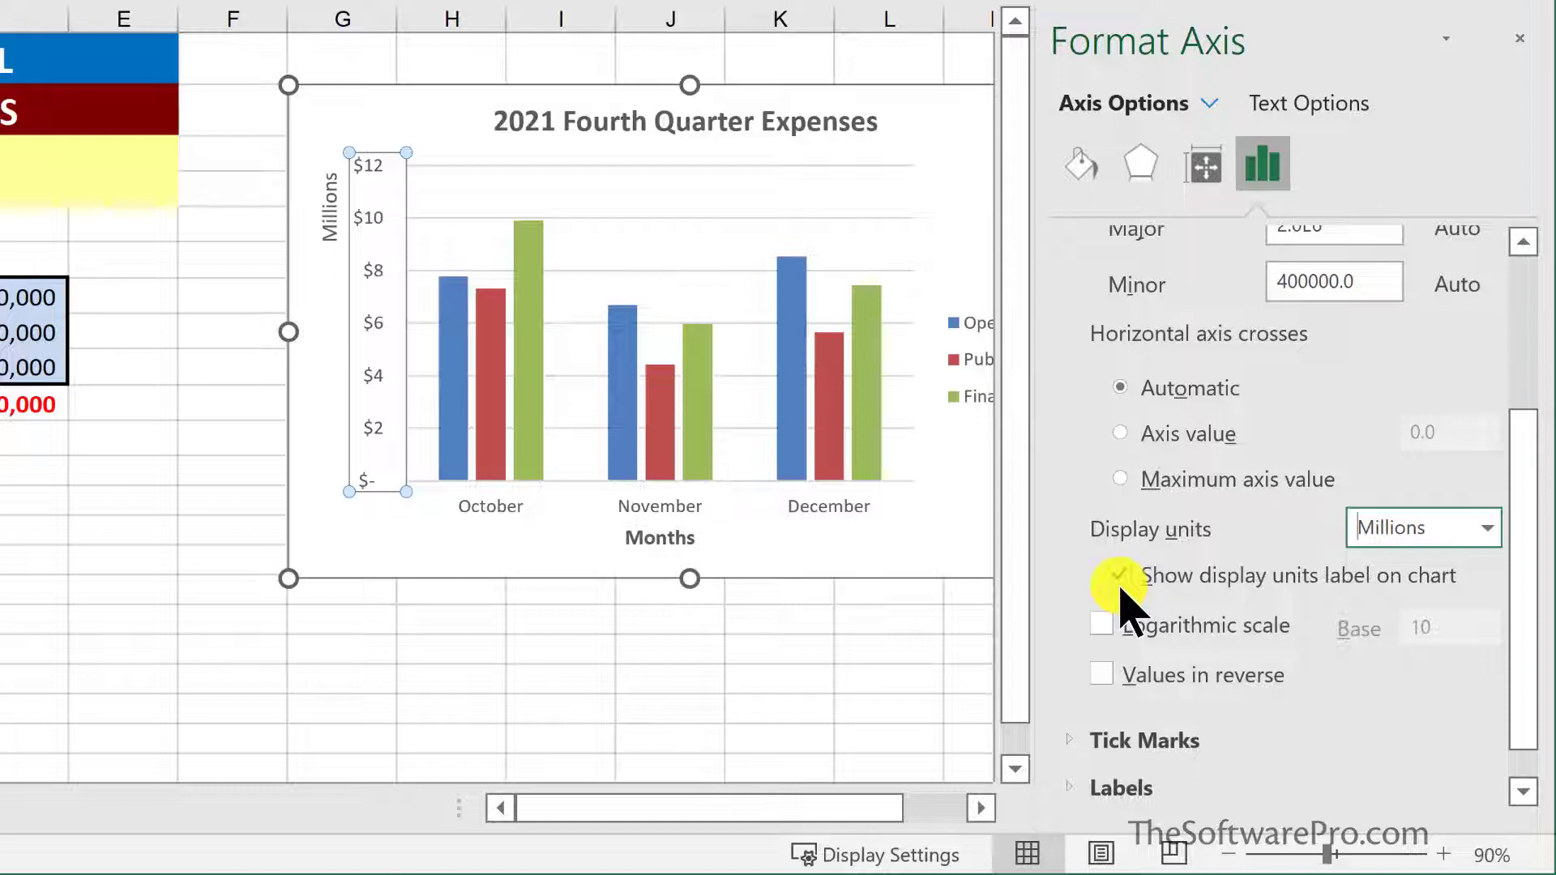
scroll(1123, 600, "up", 3)
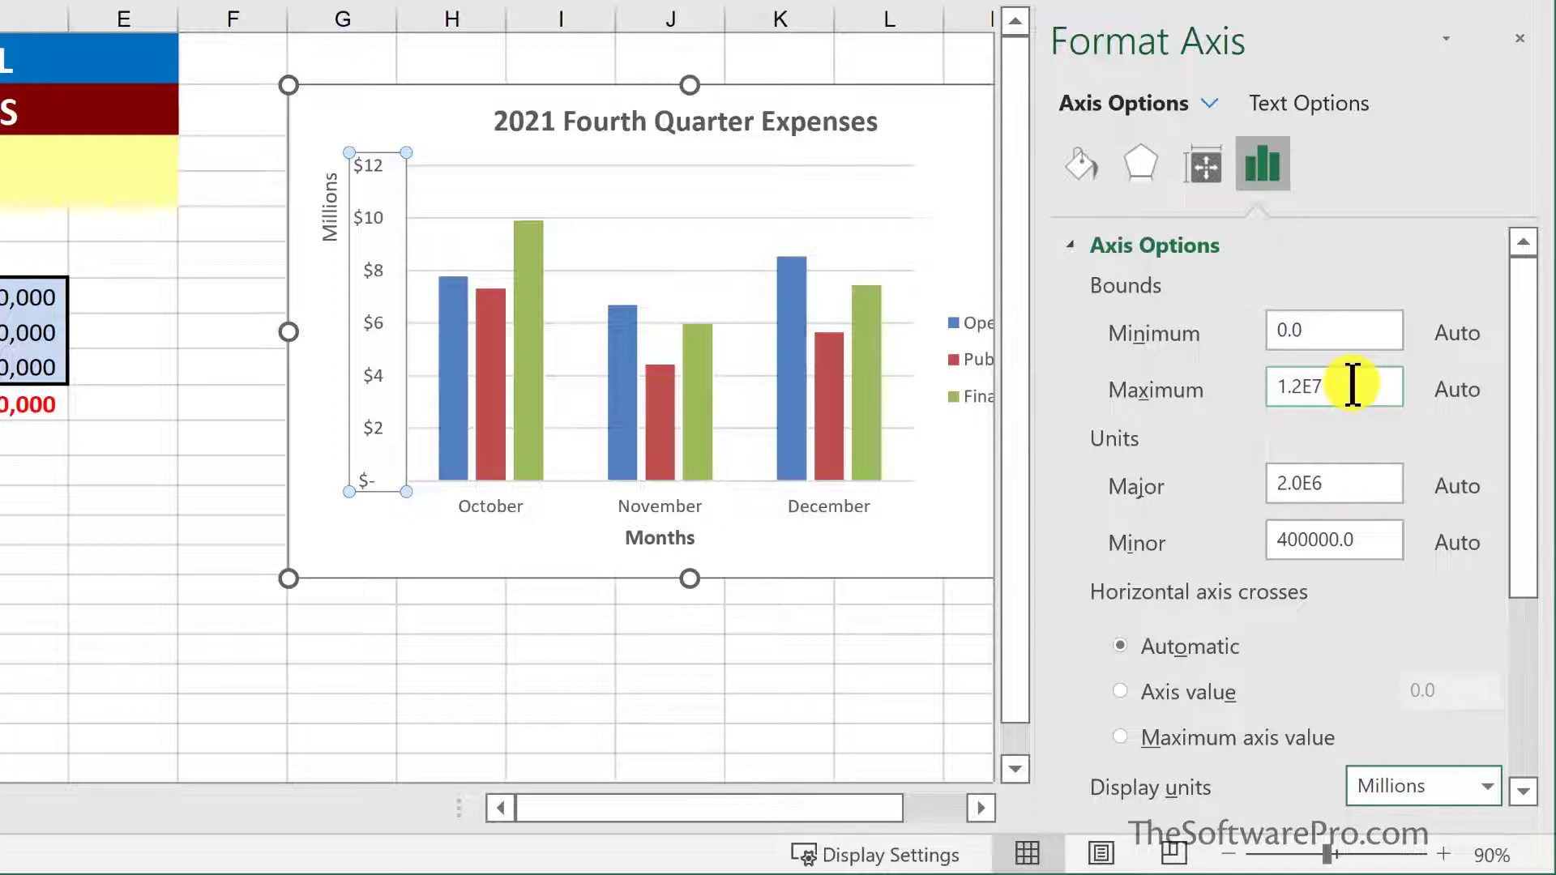
Under Tick Marks, set the value axis Major type to Inside
scroll(1122, 670, "down", 3)
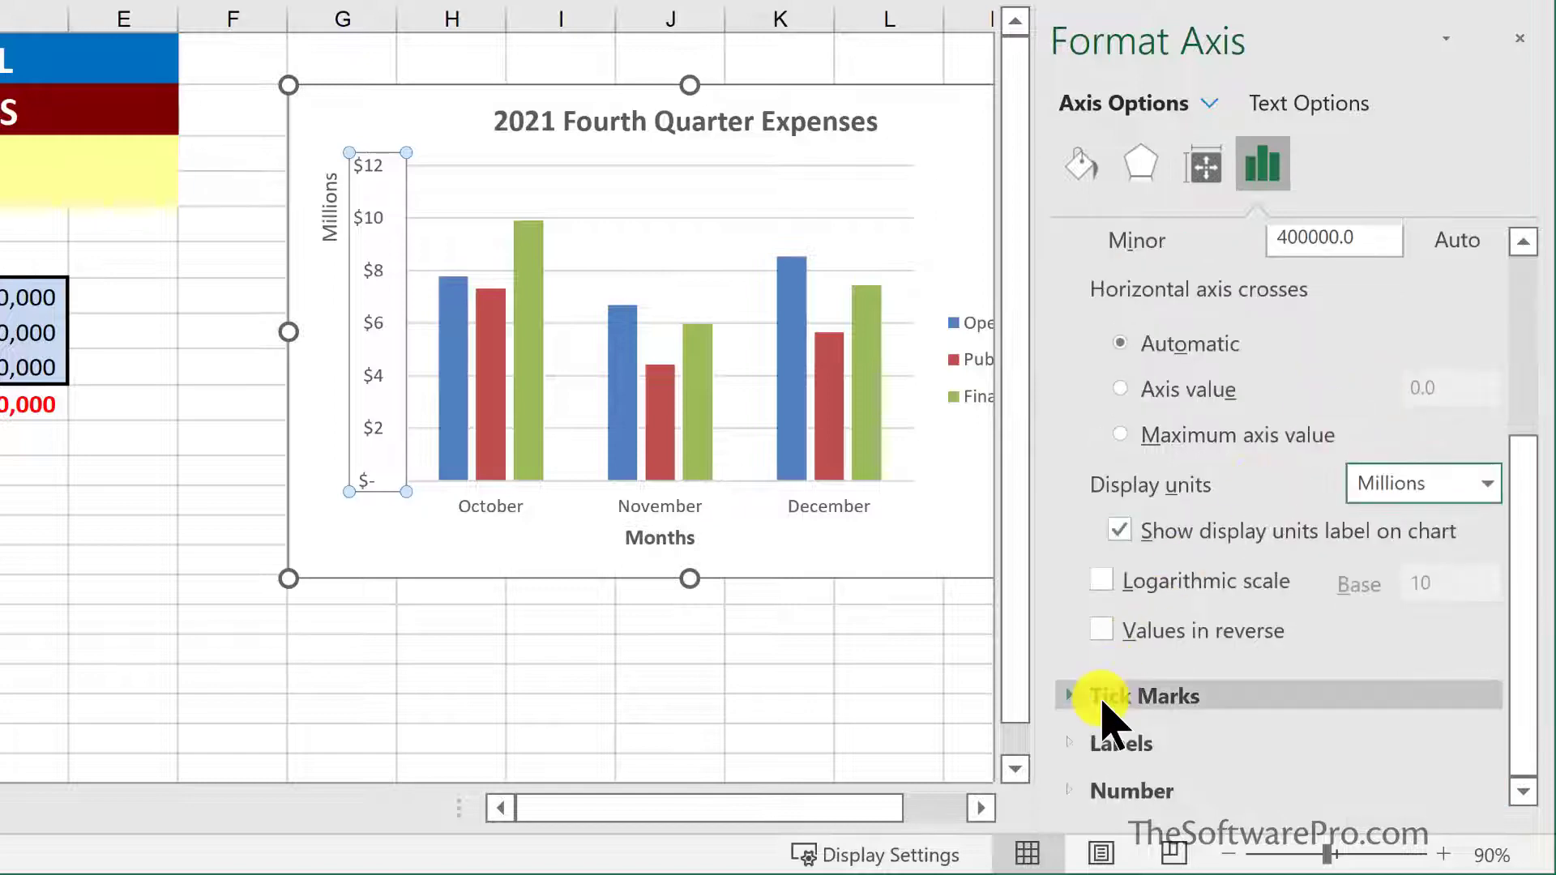
left_click(1104, 698)
scroll(1118, 632, "down", 3)
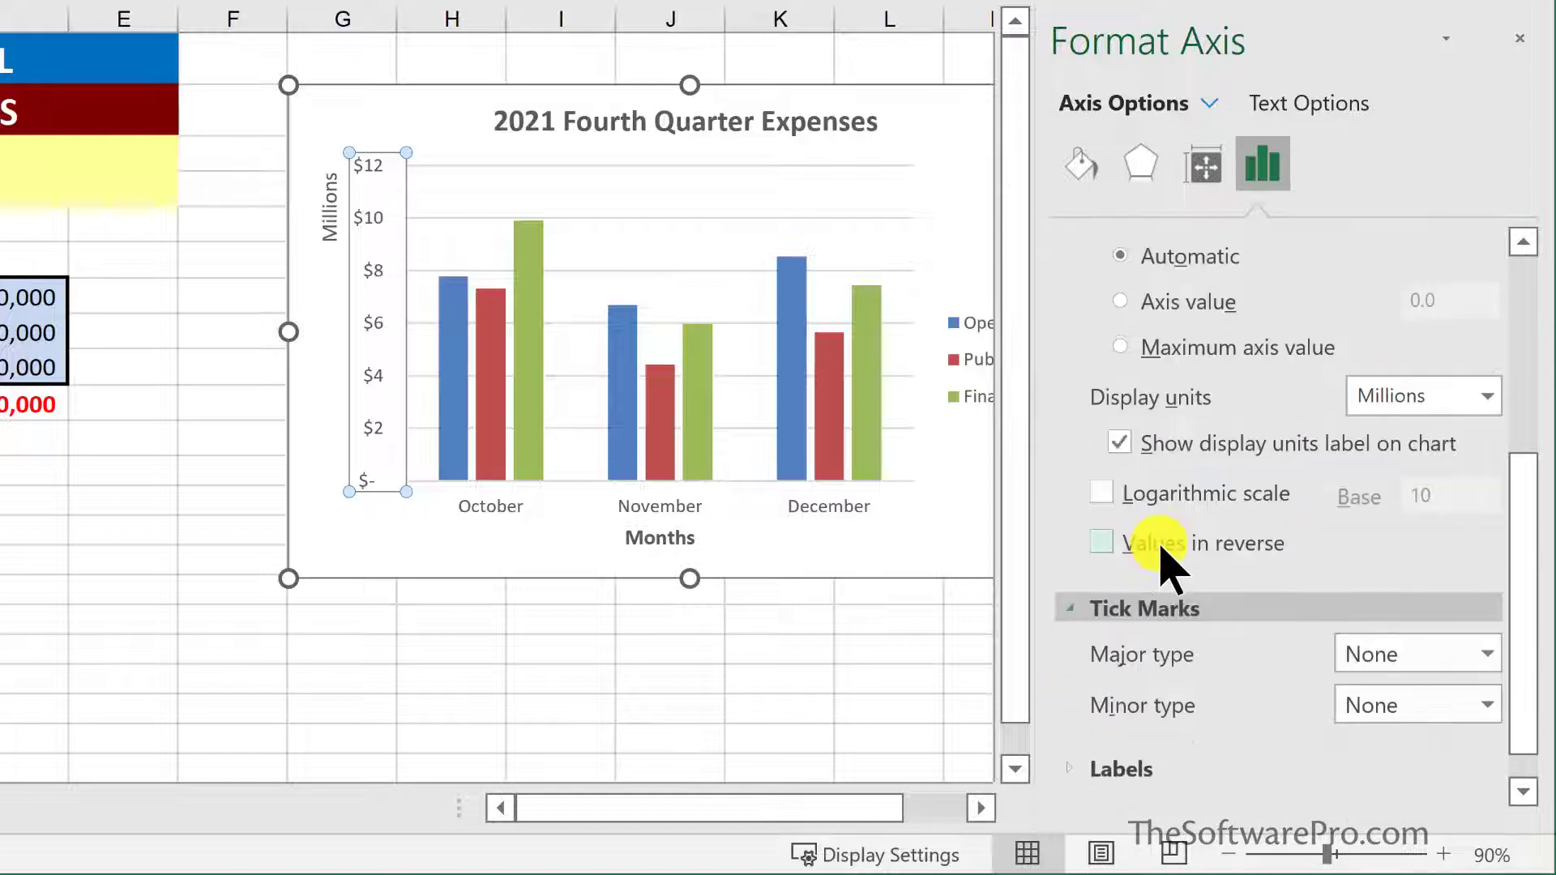
left_click(1386, 654)
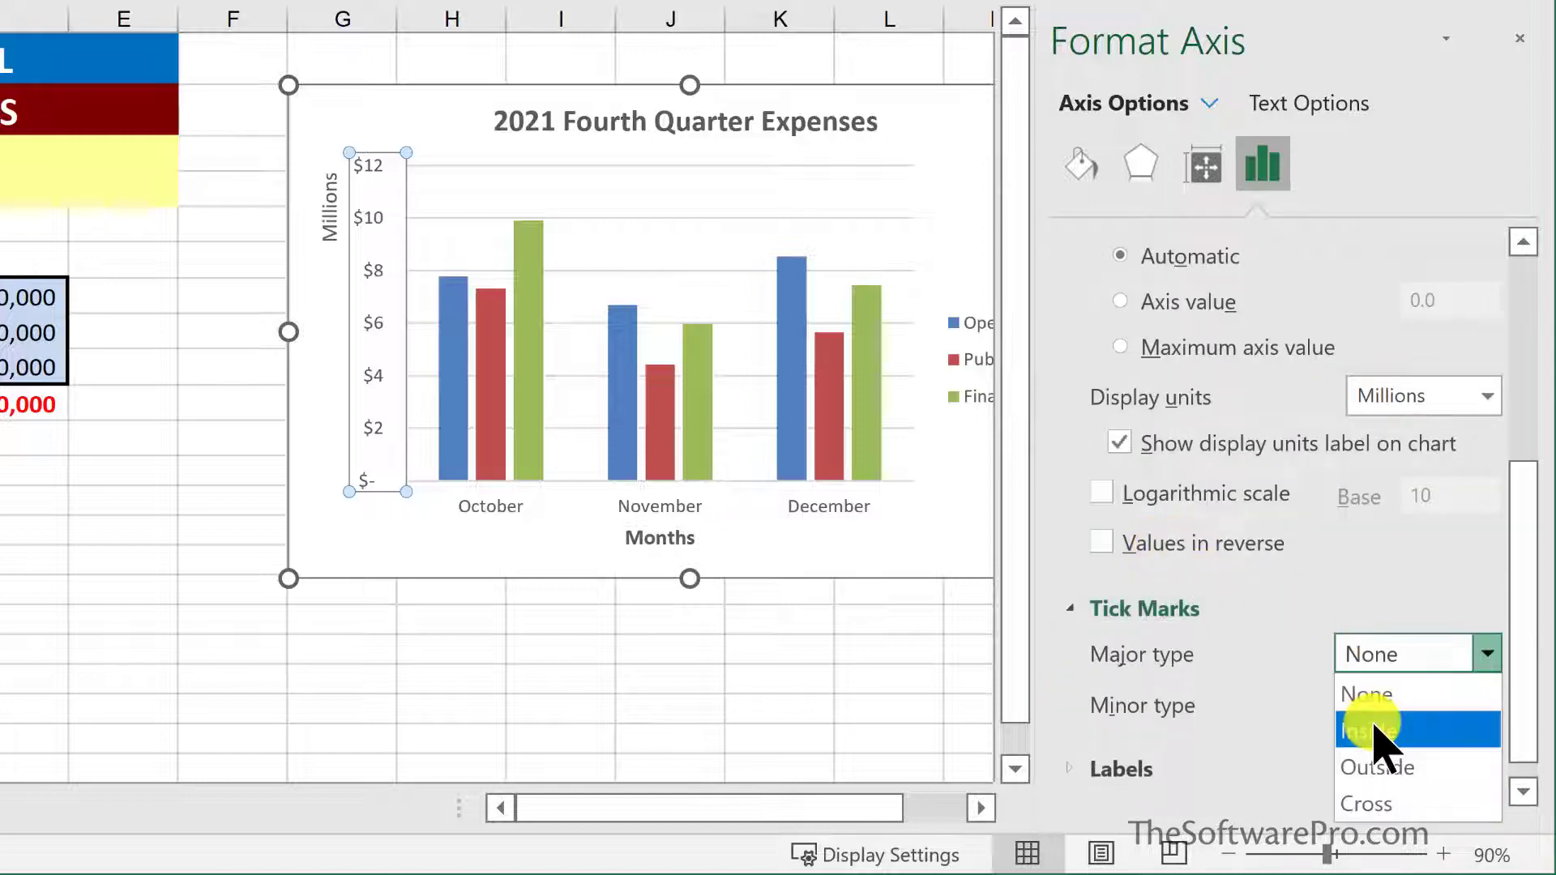
left_click(1382, 733)
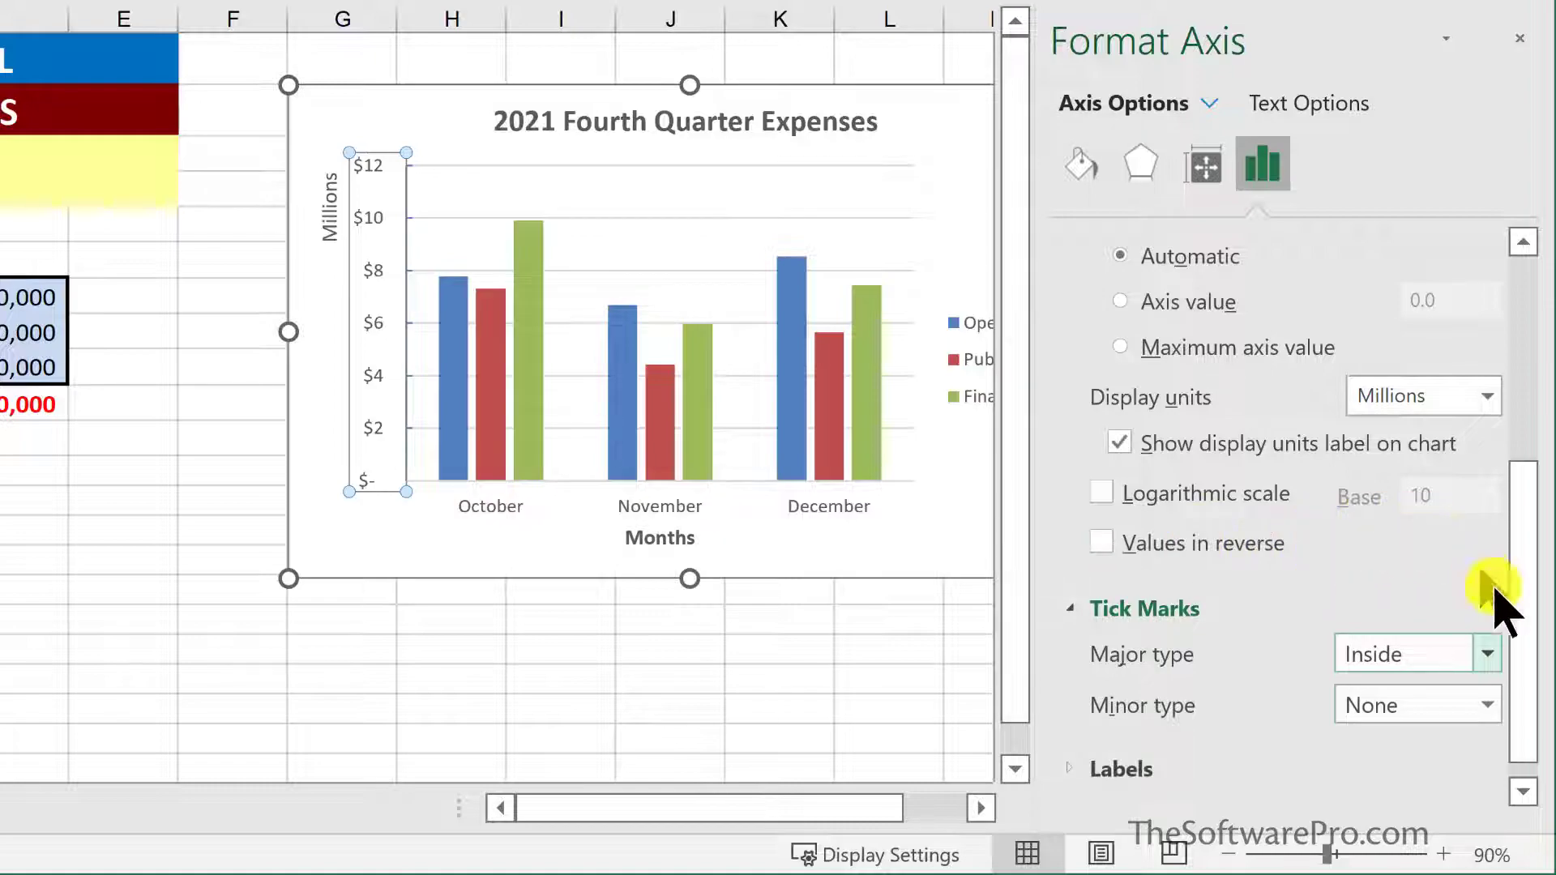
left_click(1135, 768)
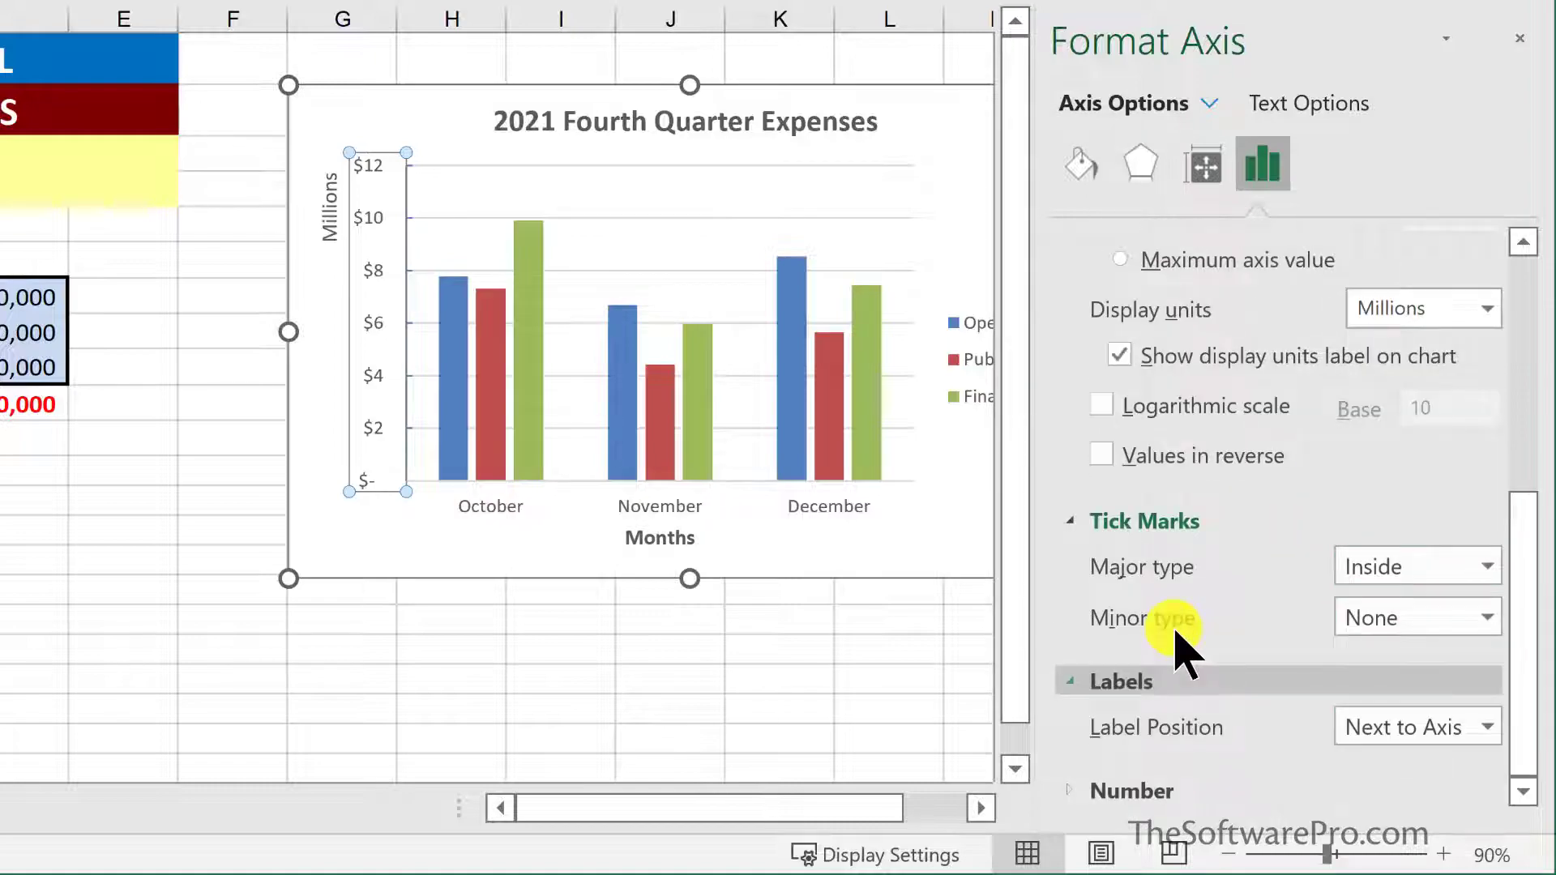
left_click(1134, 502)
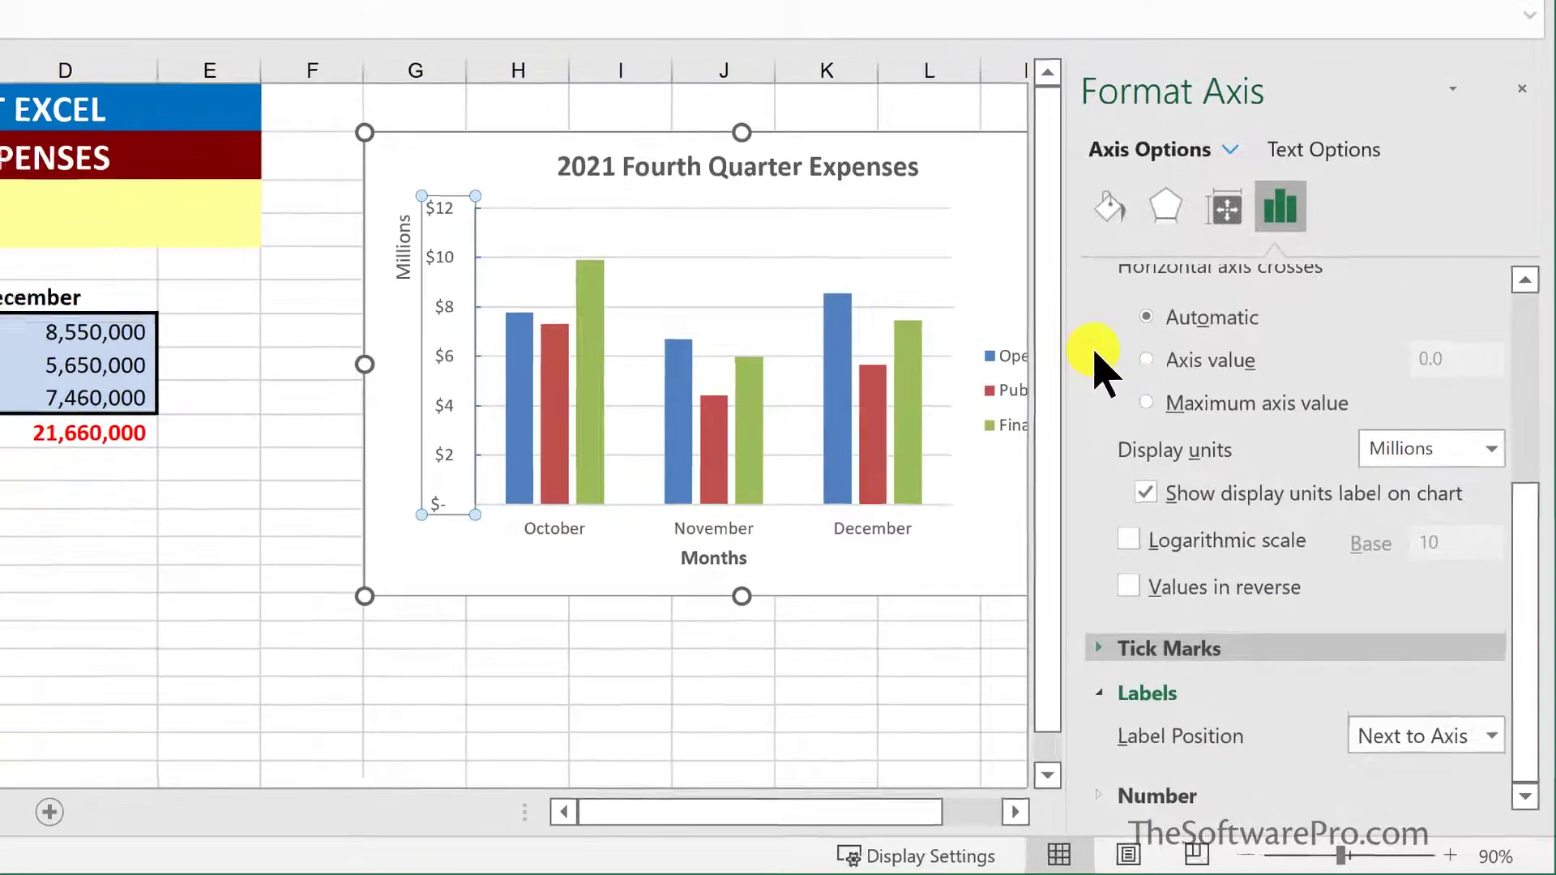